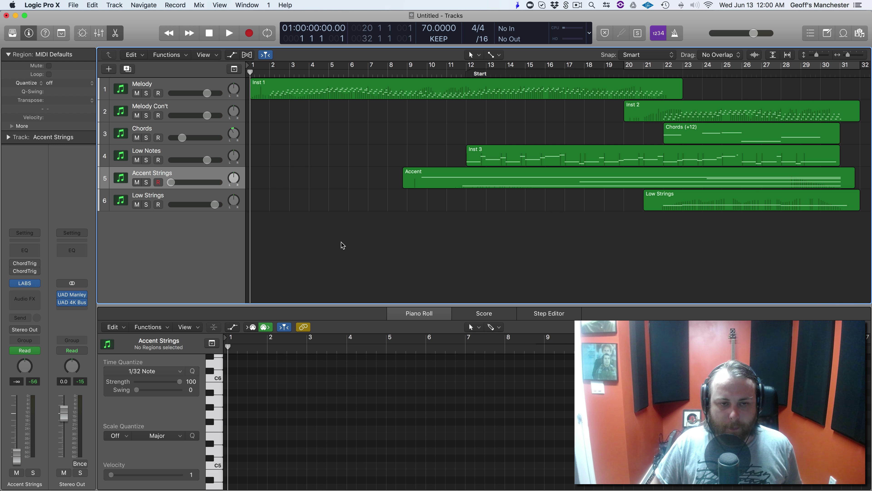
Play the project and view the LABS instrument settings on the Melody track.
key("space")
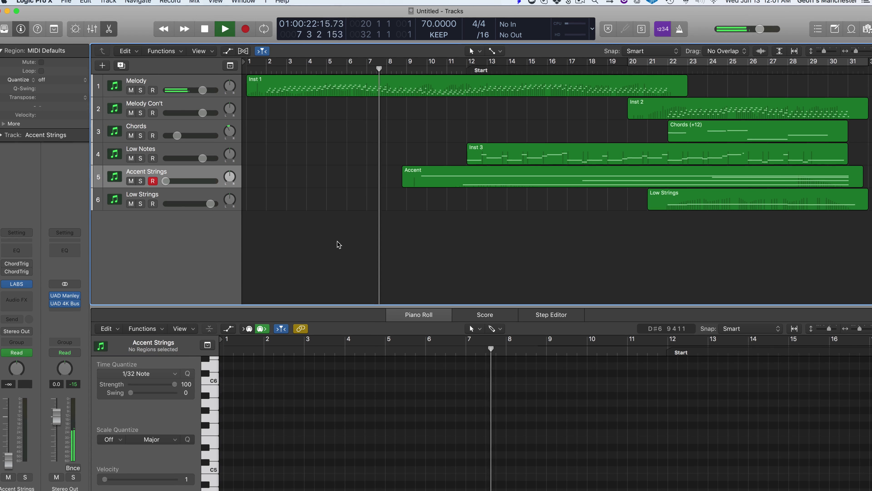
left_click(174, 86)
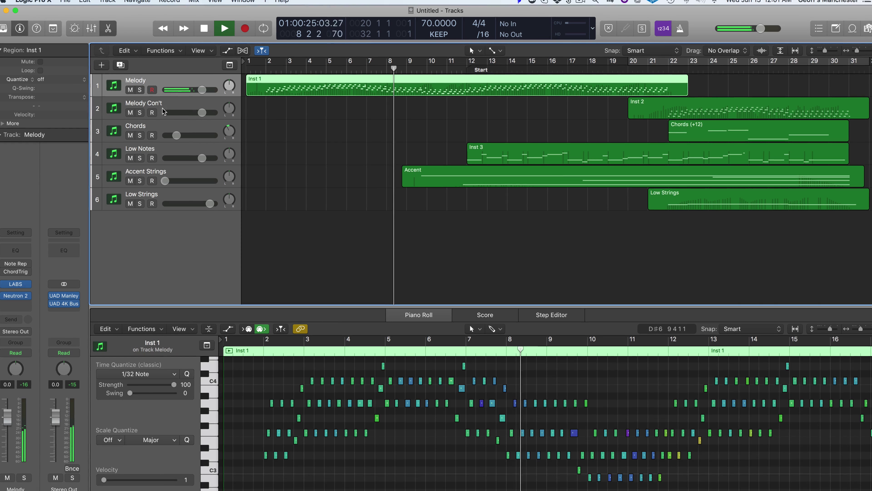
left_click(16, 286)
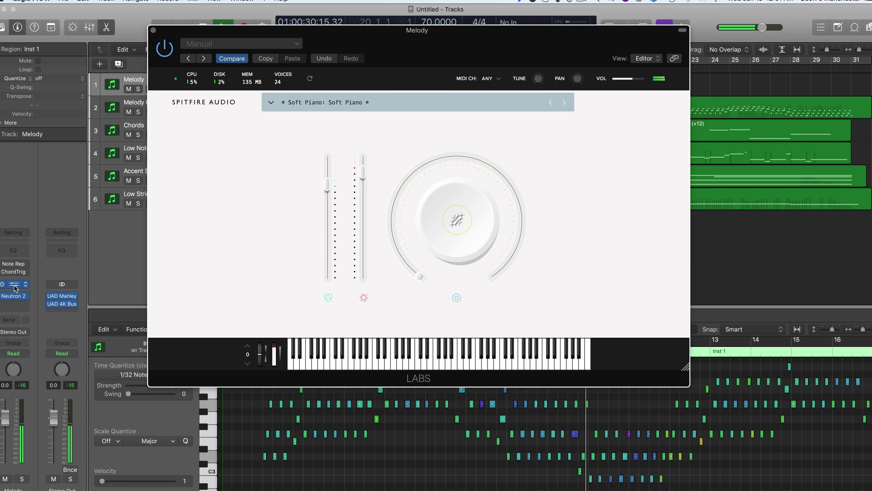
left_click(14, 285)
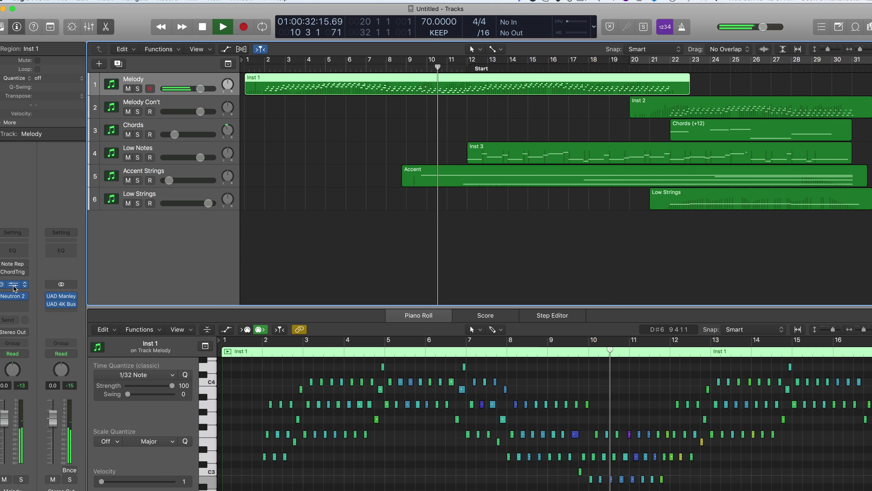
View the LABS instrument settings on the Accent Strings track during playback.
left_click(129, 172)
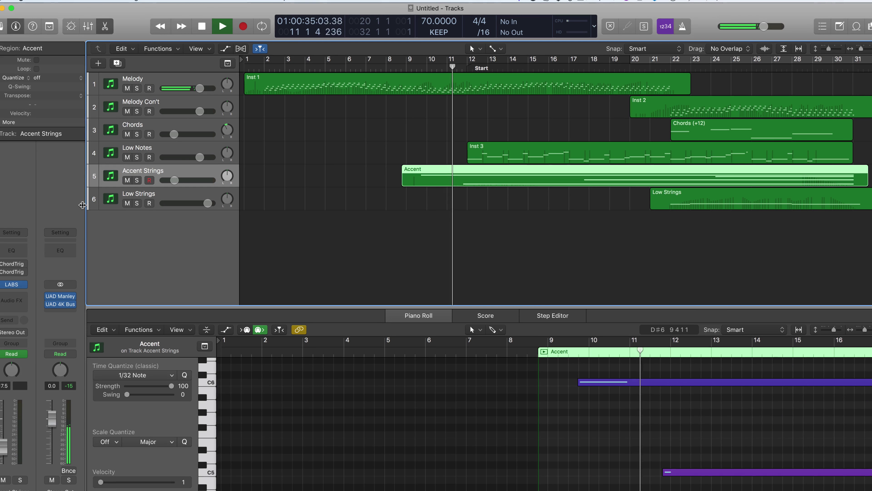
left_click(11, 285)
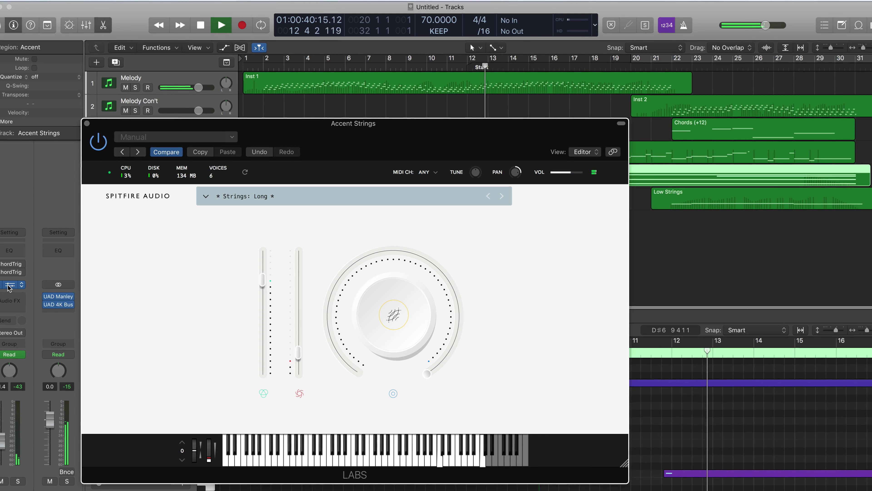
left_click(9, 285)
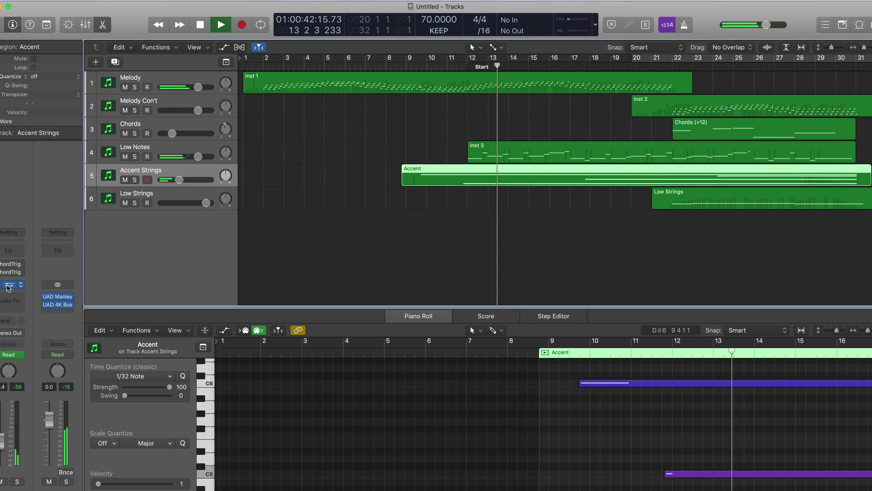
View the LABS instrument settings on the Low Notes track during playback.
left_click(144, 147)
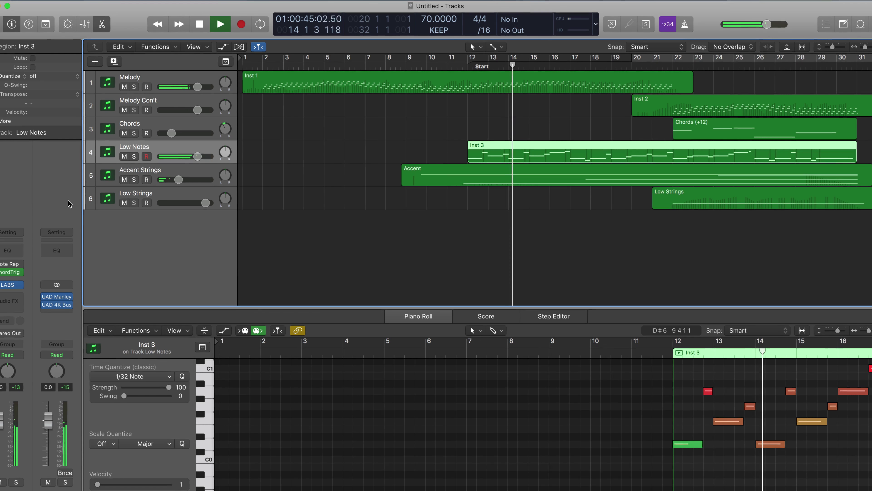
left_click(9, 286)
left_click_drag(505, 244, 423, 156)
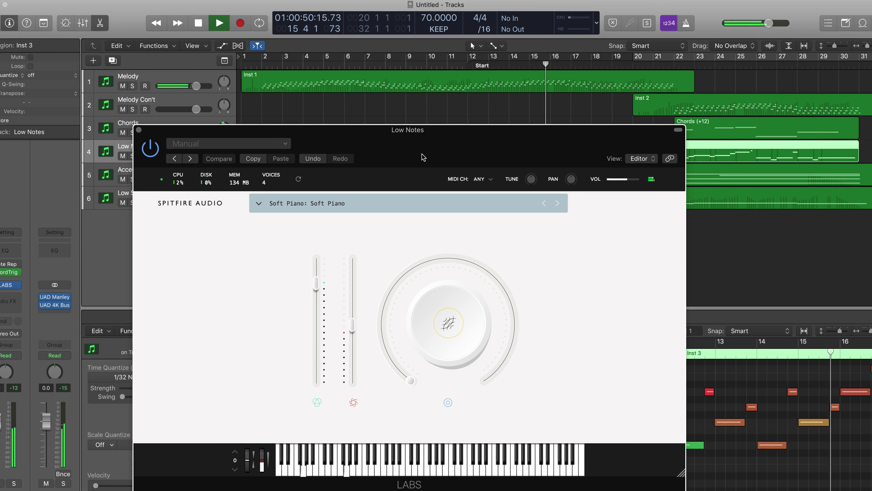
left_click(138, 129)
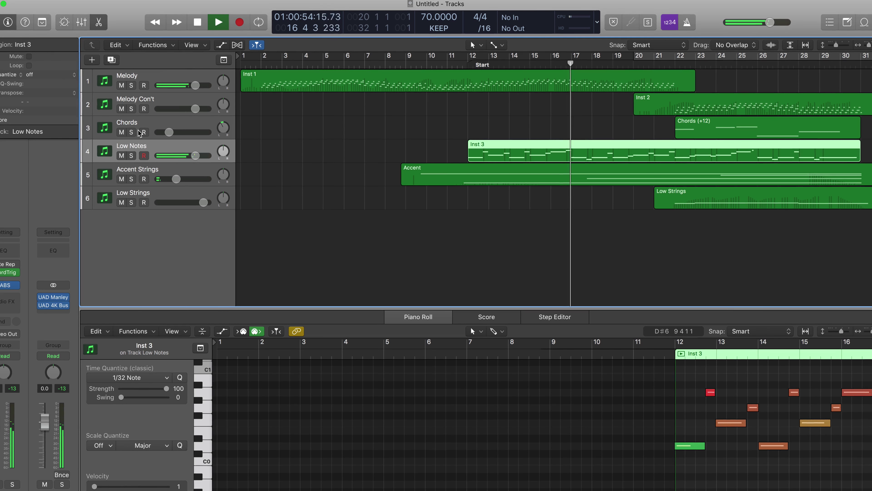
Look at the Melody Con't and Chords regions, and view the LABS instrument settings on the Low Strings track.
left_click(140, 103)
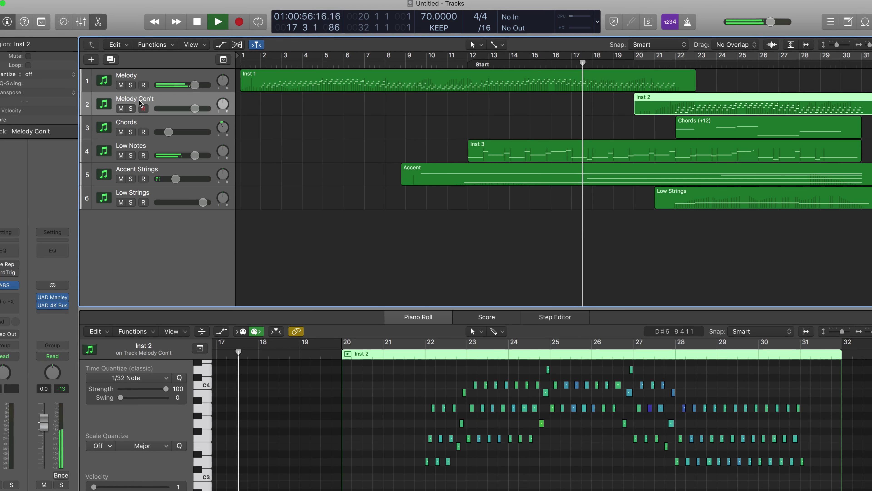
left_click(144, 122)
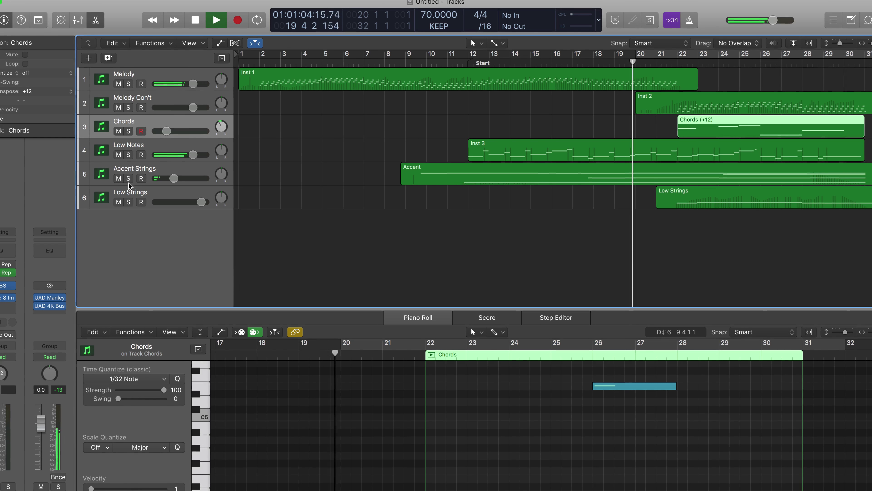
left_click(130, 192)
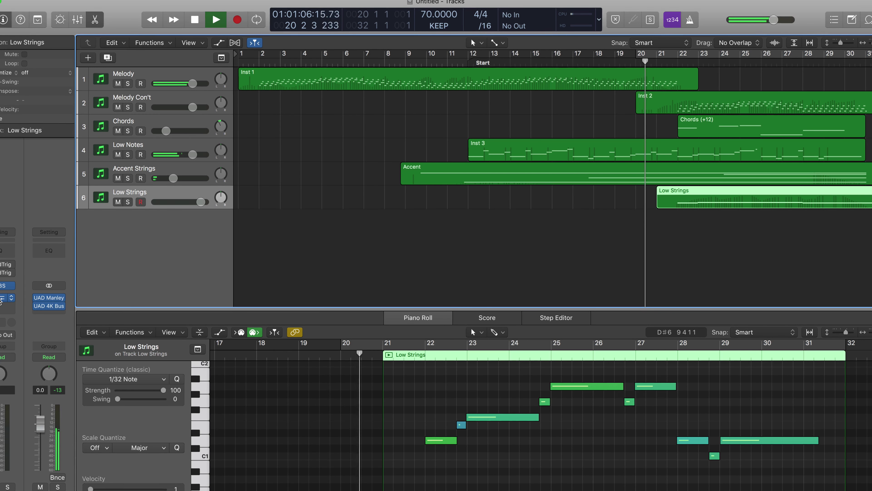
left_click(2, 297)
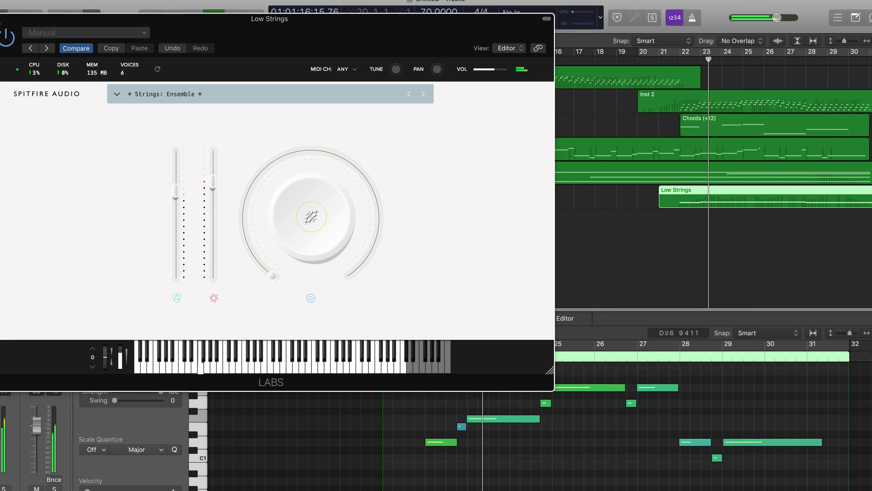
key("super+w")
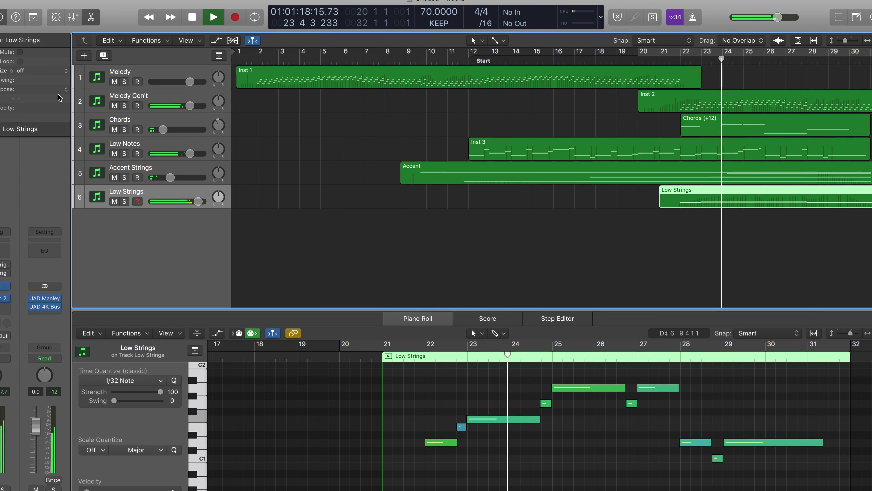
View the LABS instrument settings on the Chords track, and stop playback with the playhead back at the project start.
key("Up")
key("Up")
key("Up")
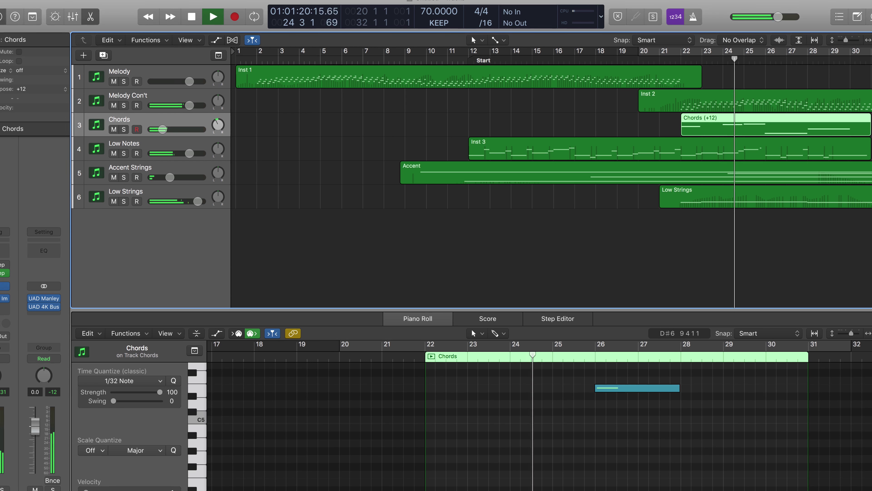
key("v")
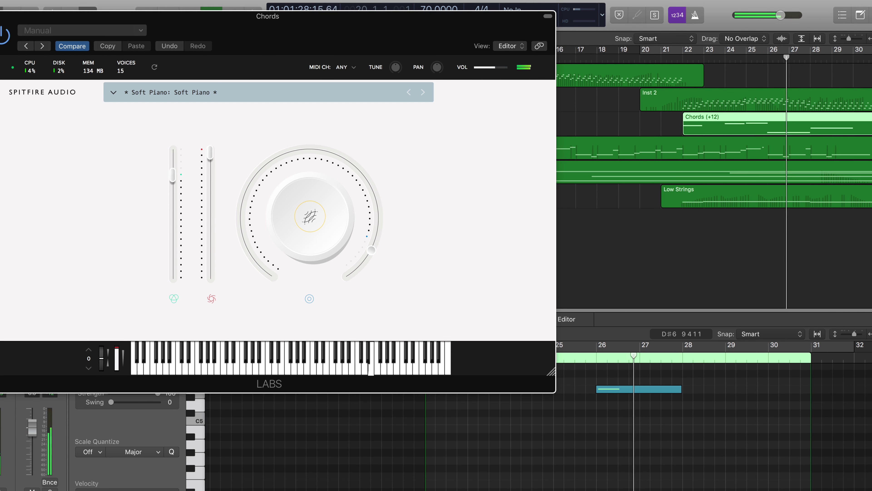
key("super+w")
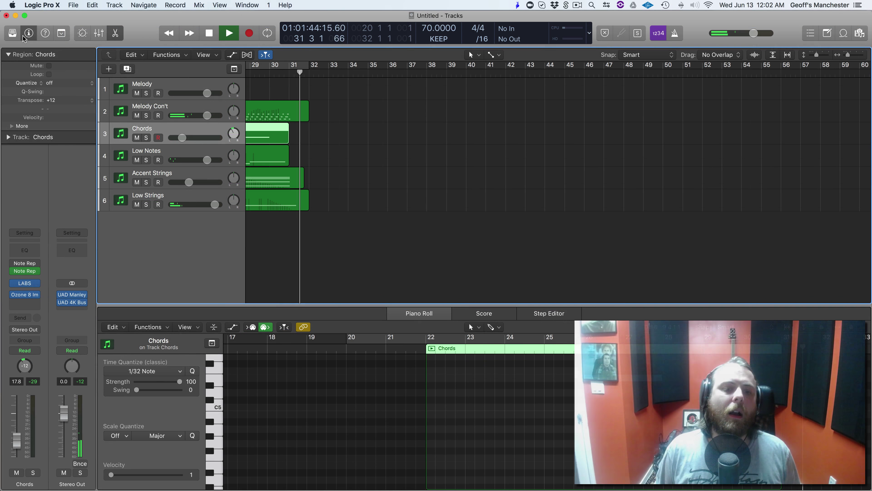
key("space")
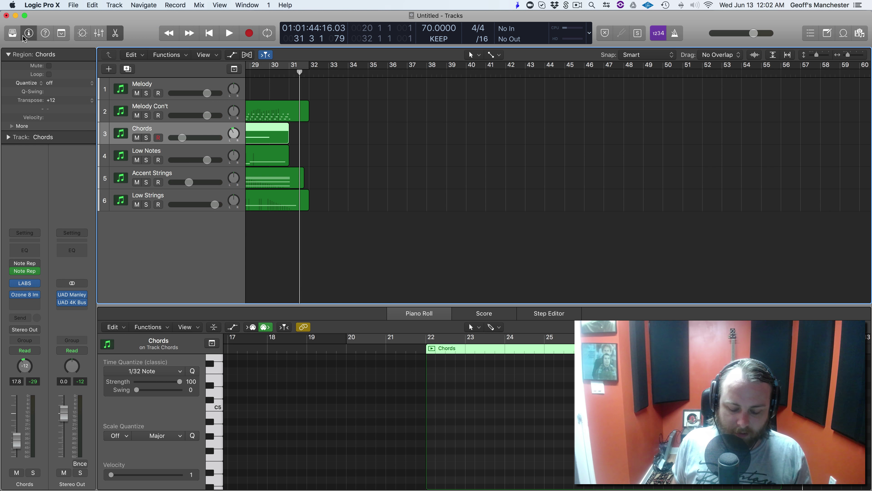
key("Return")
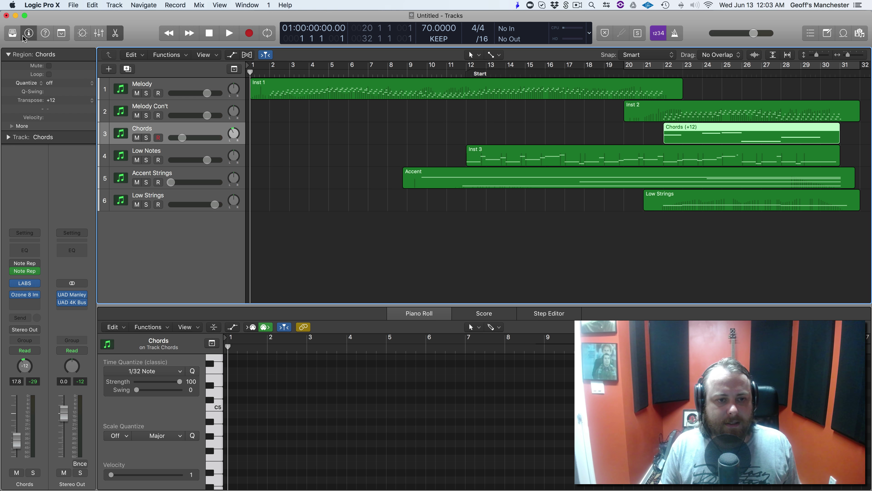
Examine the Melody track's LABS controls and its list of Soft Piano and Strings presets.
left_click(193, 84)
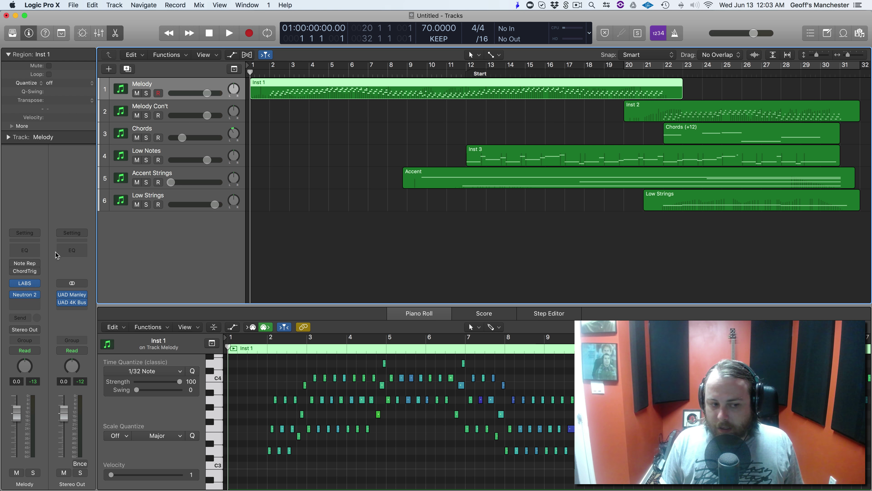
left_click(27, 285)
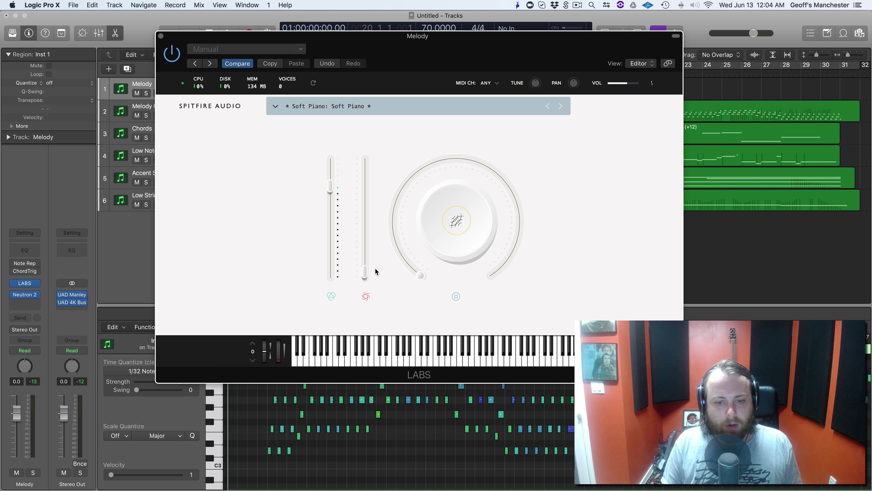
mouse_move(490, 285)
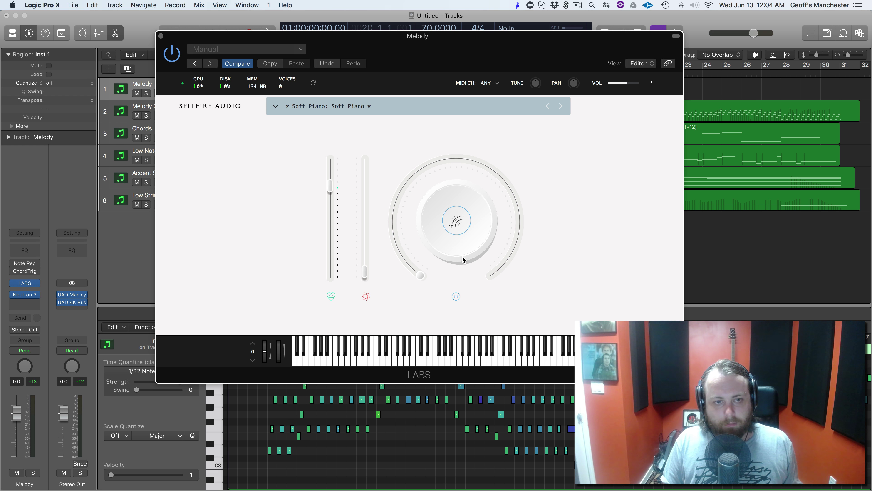
mouse_move(422, 276)
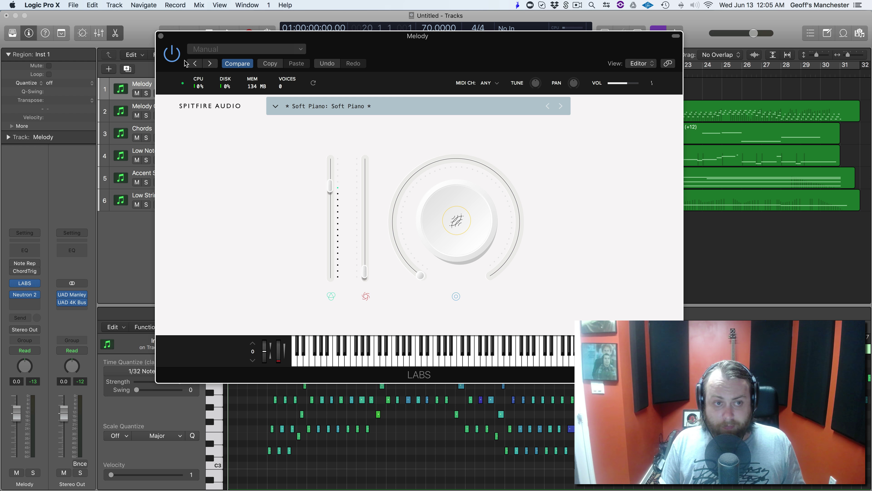
left_click(275, 106)
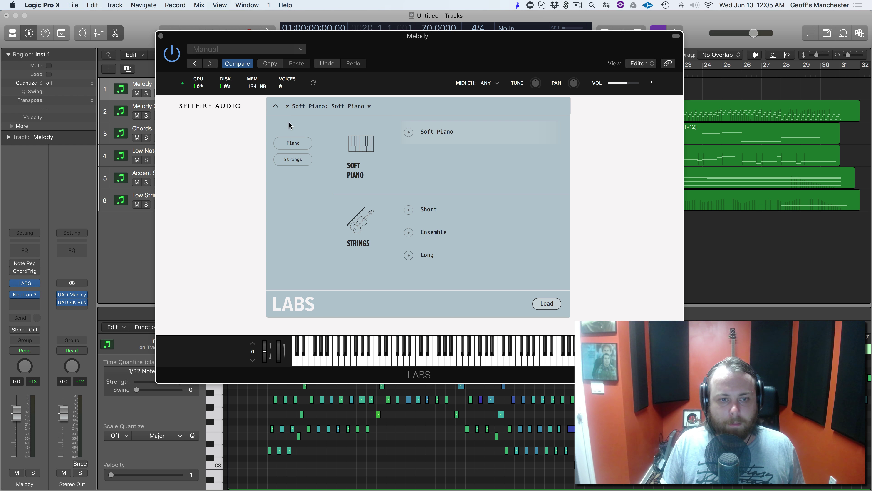
left_click(280, 107)
left_click(161, 36)
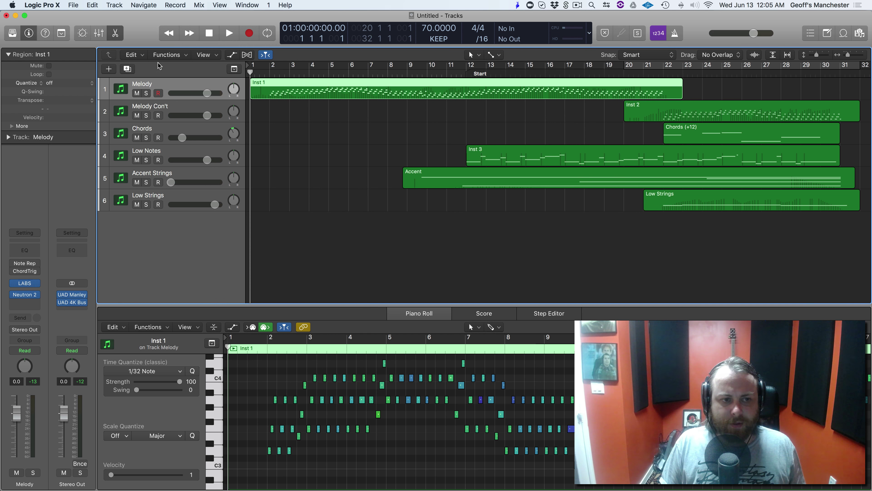
Solo the Melody track and listen to its opening bars.
left_click(146, 93)
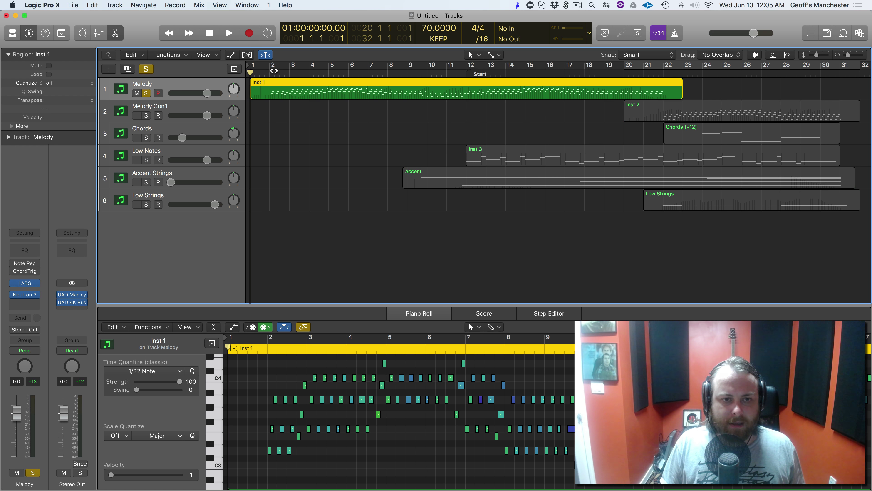
key("space")
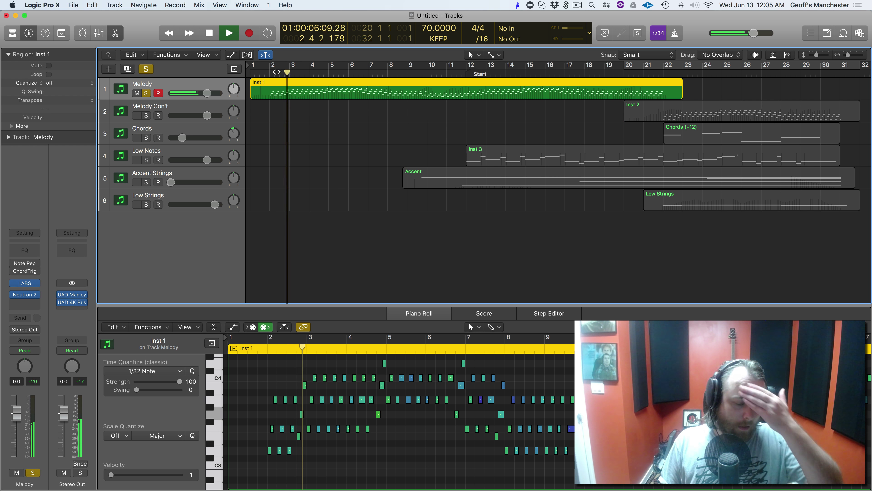
key("space")
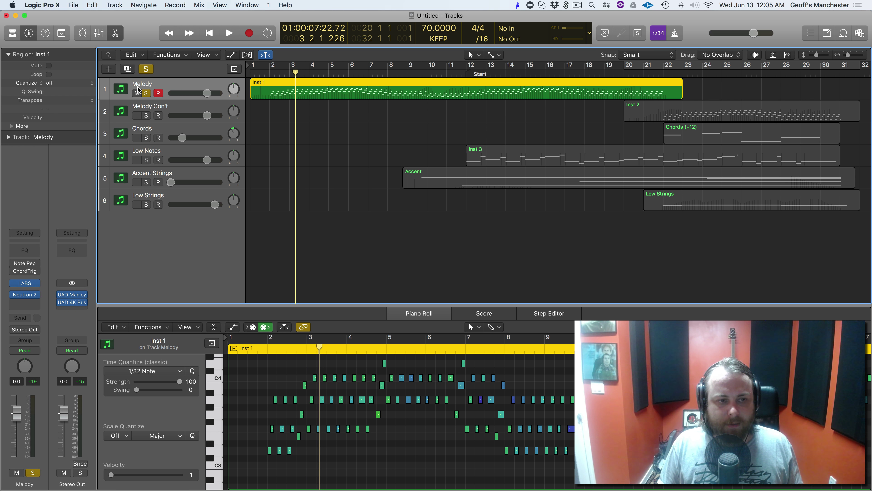
Show the track automation and set the Melody track's automation parameter to Expression.
key("a")
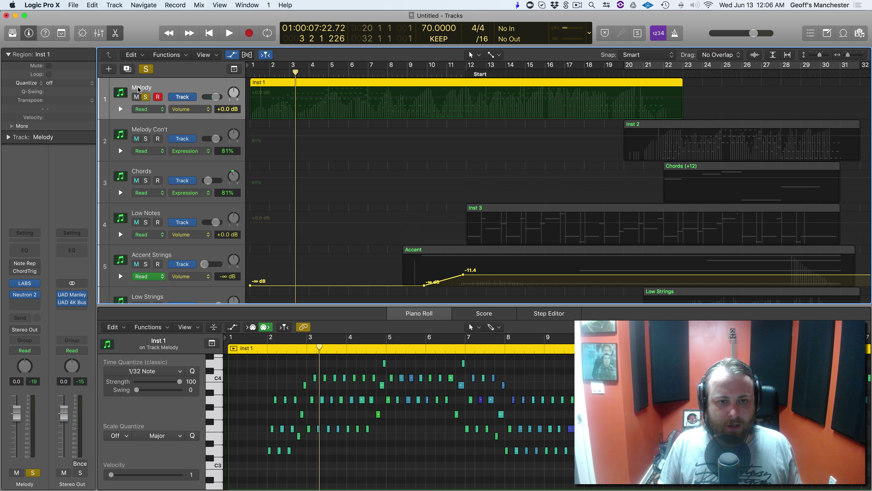
left_click(192, 109)
mouse_move(202, 153)
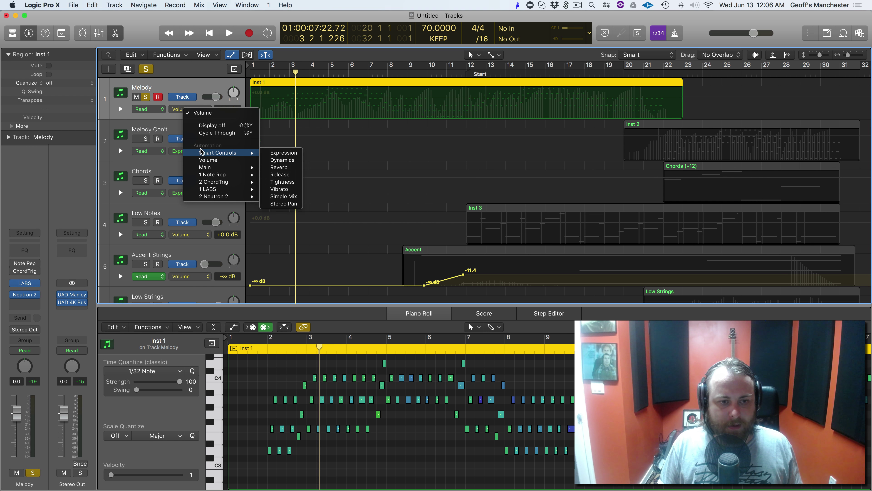
left_click(273, 154)
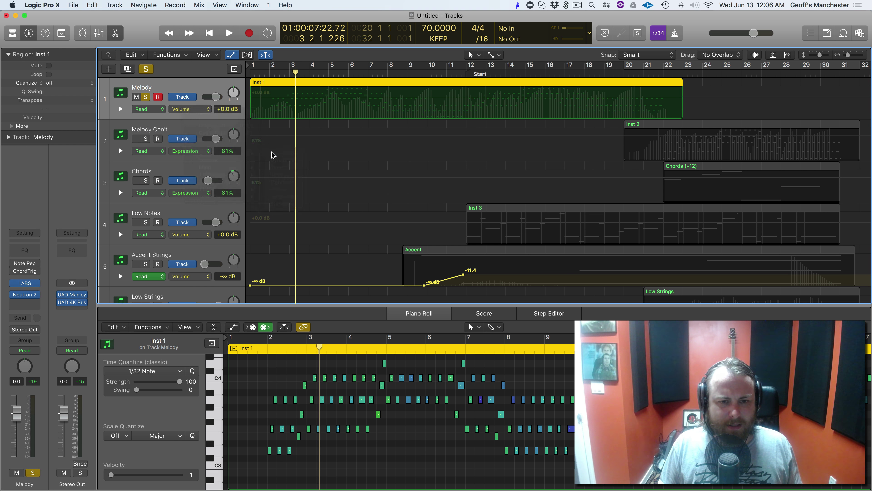
left_click(209, 110)
mouse_move(243, 194)
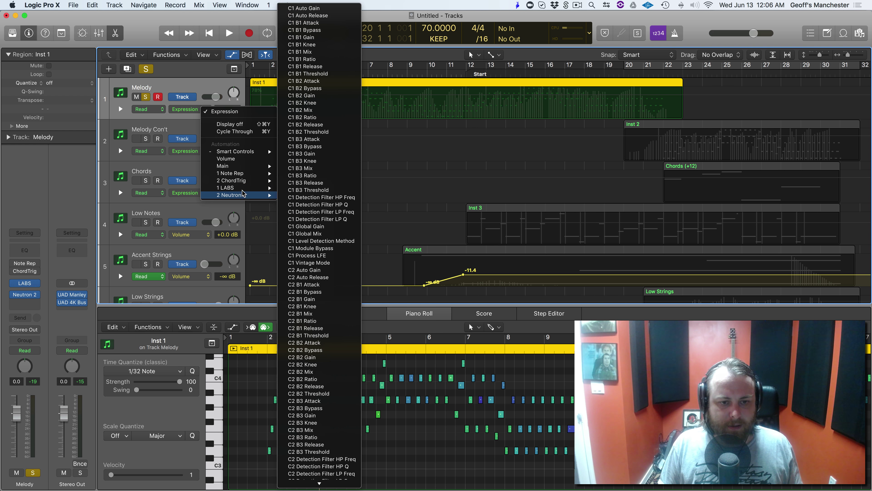
left_click(296, 198)
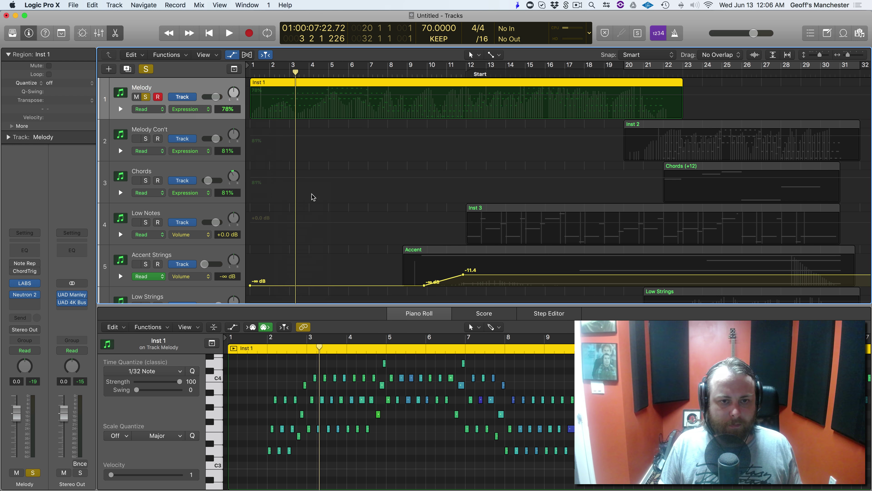
Play the soloed Melody track from the project start and set its automation parameter to the LABS Dynamics parameter.
key("space")
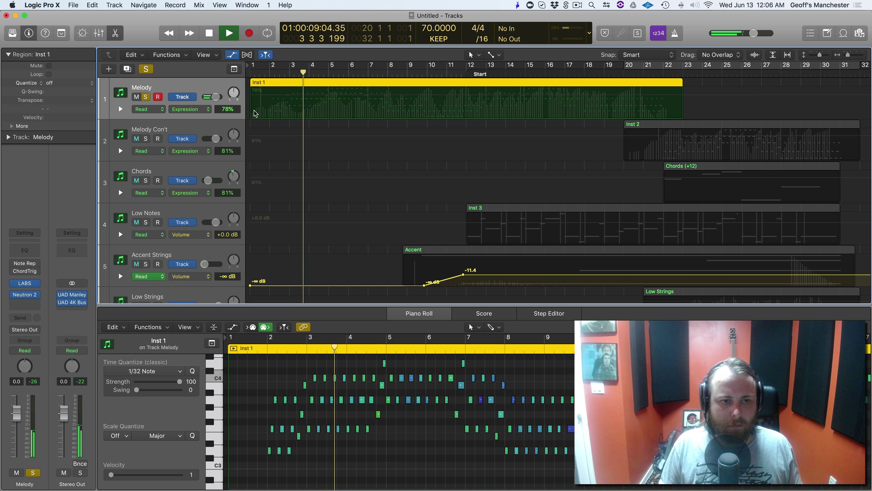
left_click(248, 72)
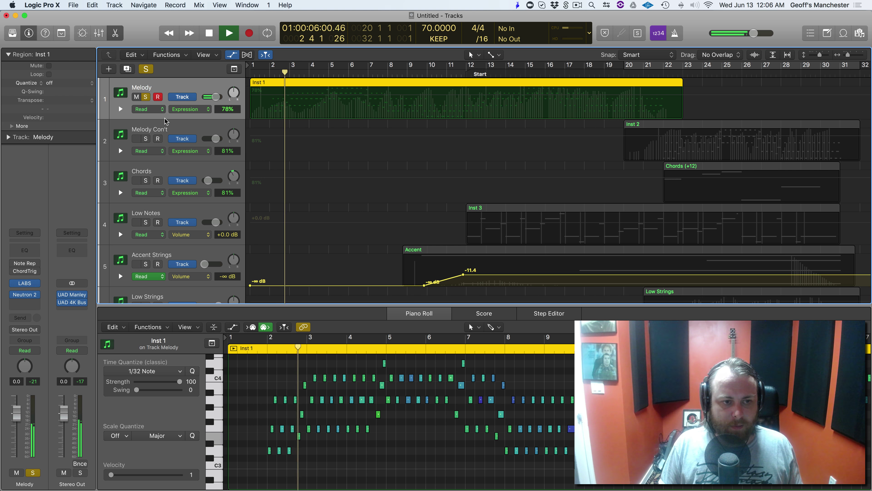
left_click(190, 109)
mouse_move(194, 191)
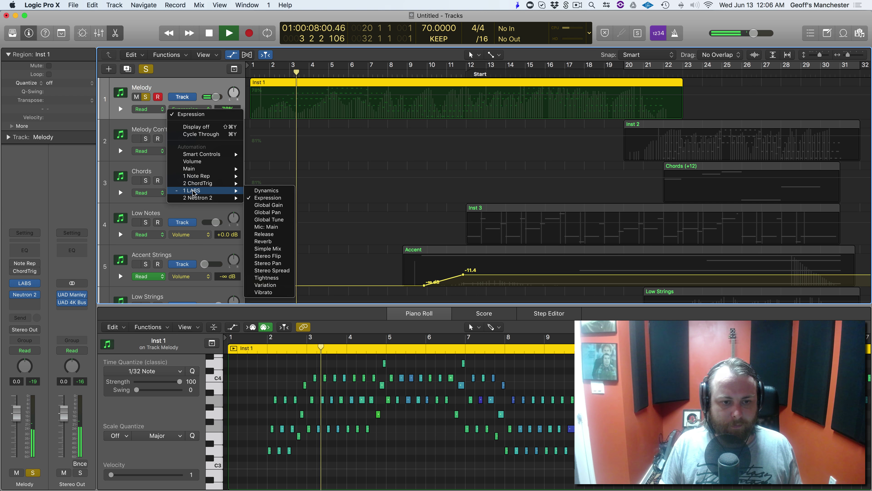
left_click(263, 190)
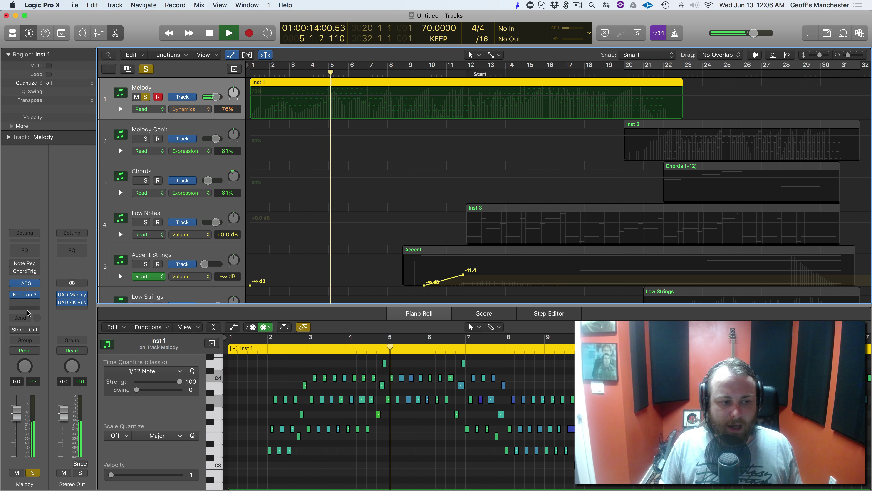
Examine the Dynamics slider in the Melody track's LABS instrument during playback, and stop playback.
mouse_move(28, 299)
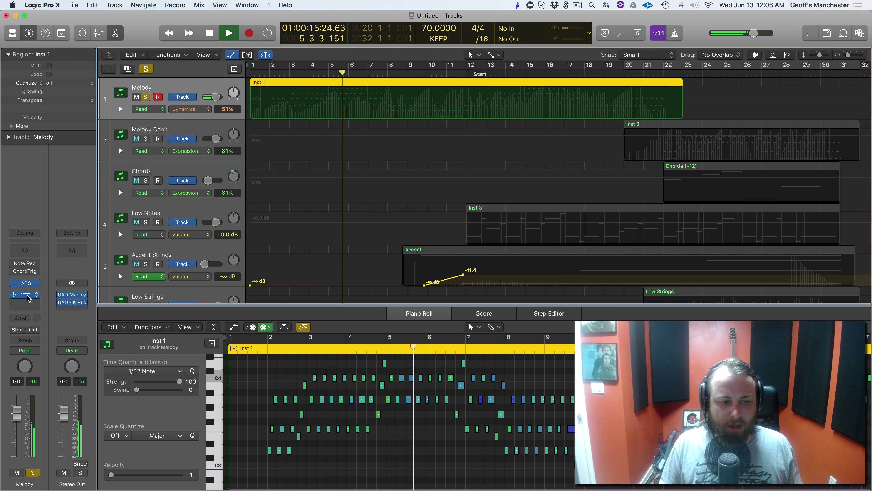
left_click(23, 284)
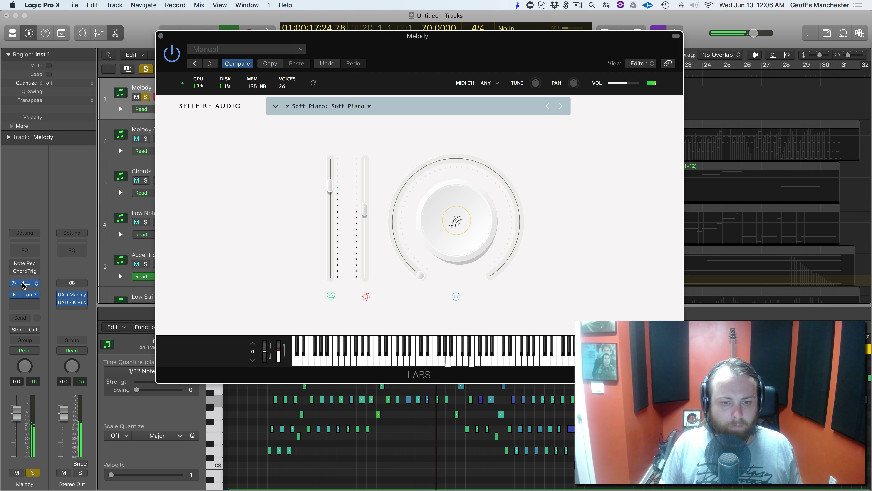
left_click_drag(364, 206, 321, 306)
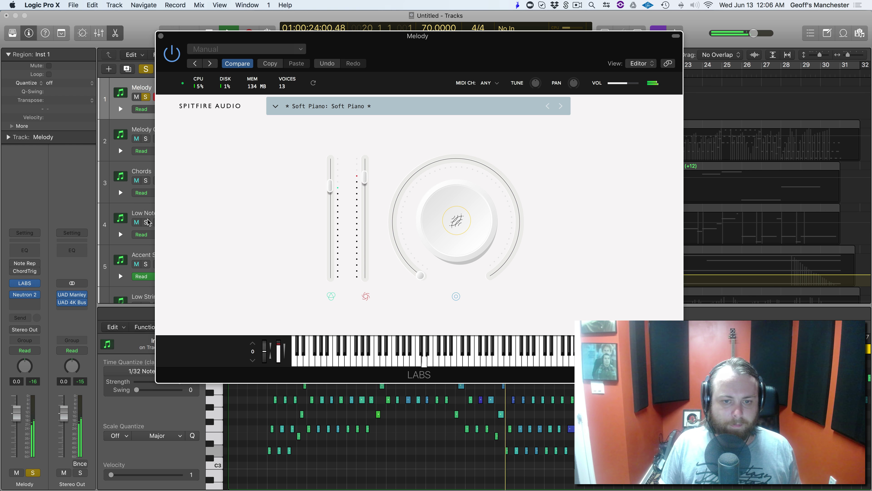
left_click(161, 36)
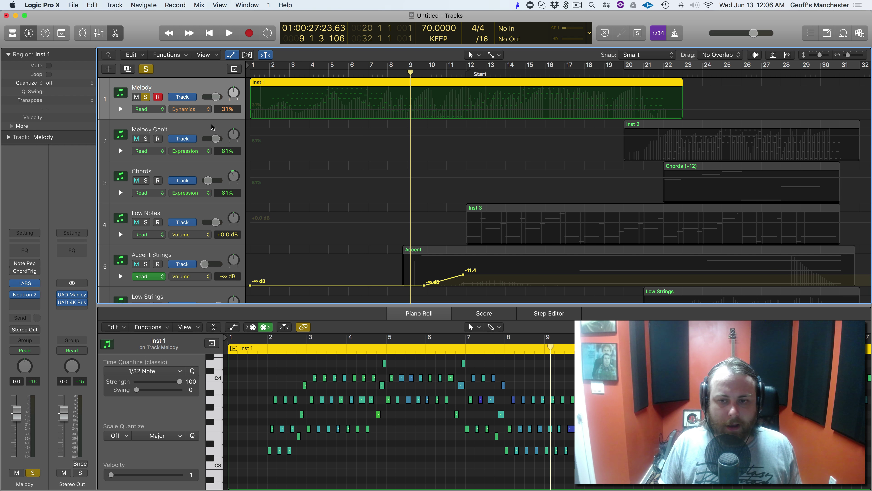
View the Accent Strings track's LABS instrument and examine its list of Strings presets.
scroll(185, 213, "down", 3)
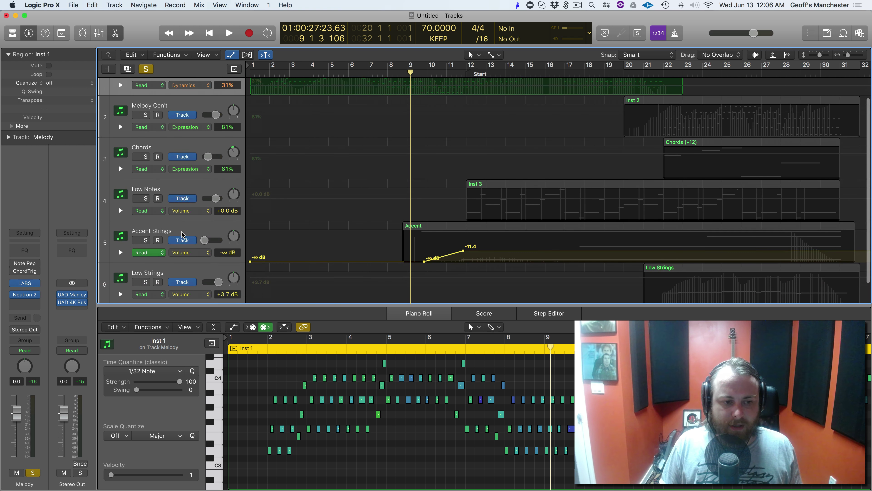
left_click(183, 234)
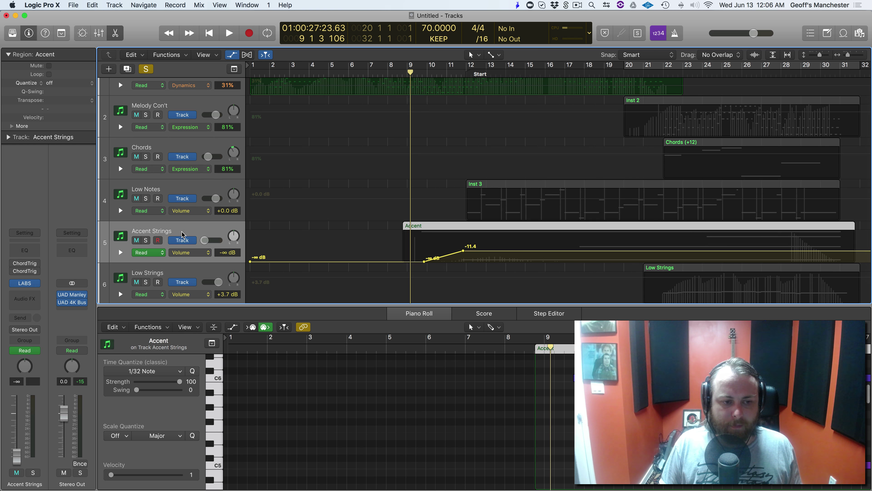
left_click(31, 284)
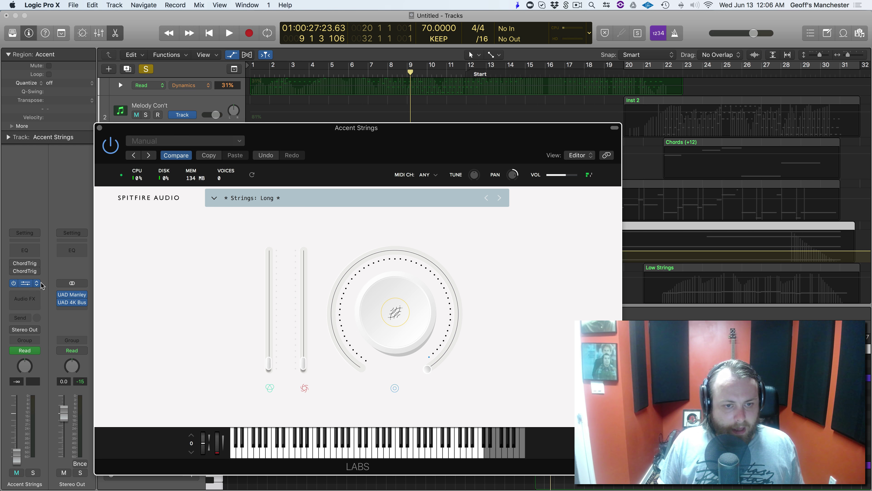
left_click(219, 199)
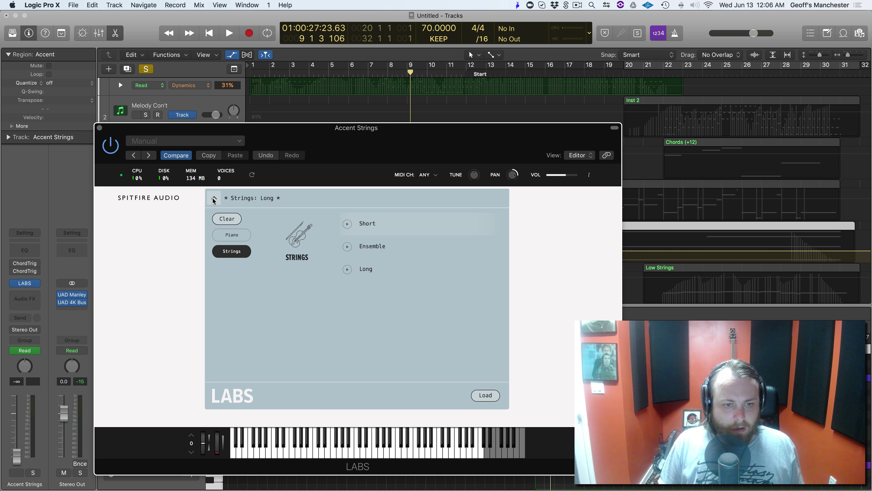
key("ctrl+m")
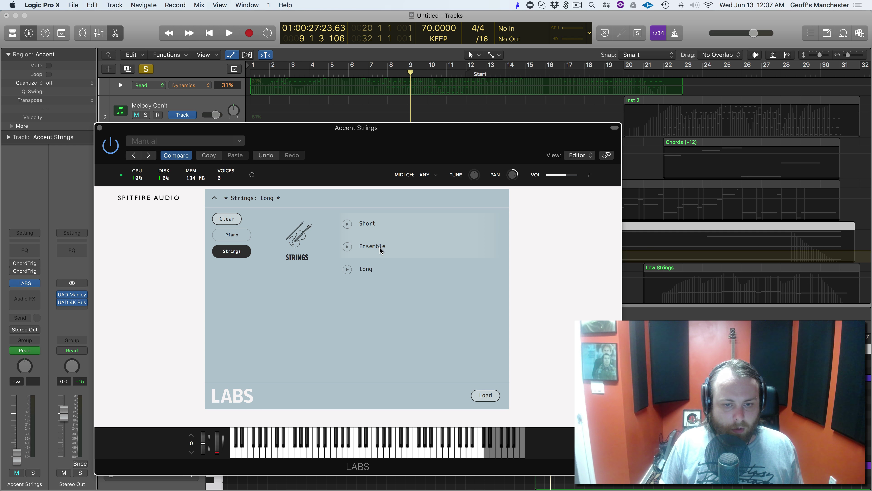
key("ctrl+m")
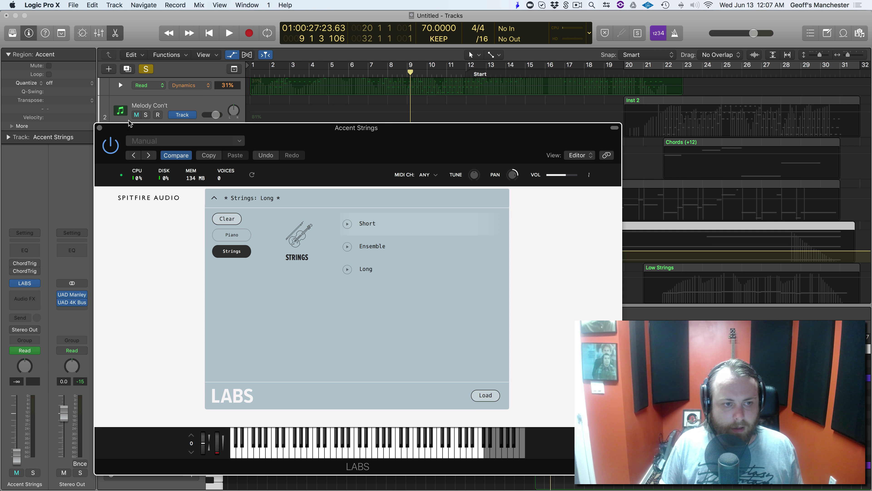
left_click(99, 128)
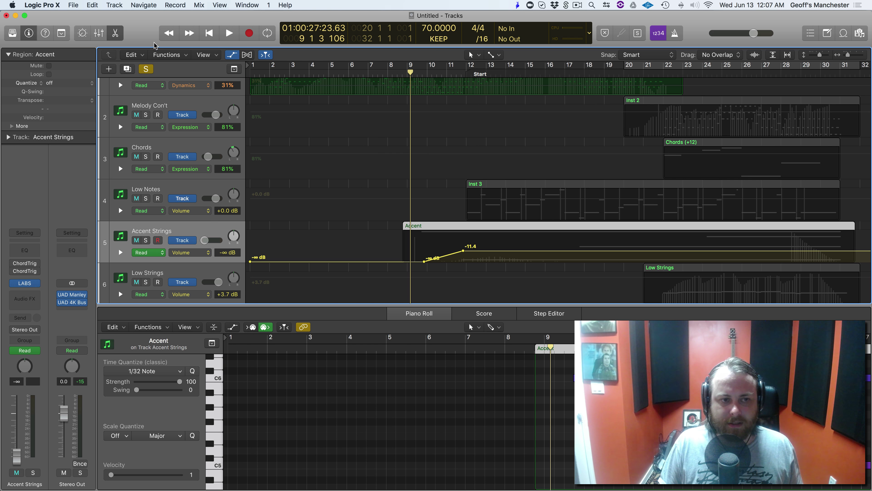
Clear the Melody solo and play the full arrangement up to the Low Notes entry, soloing and selecting the Low Notes track.
left_click(146, 69)
key("space")
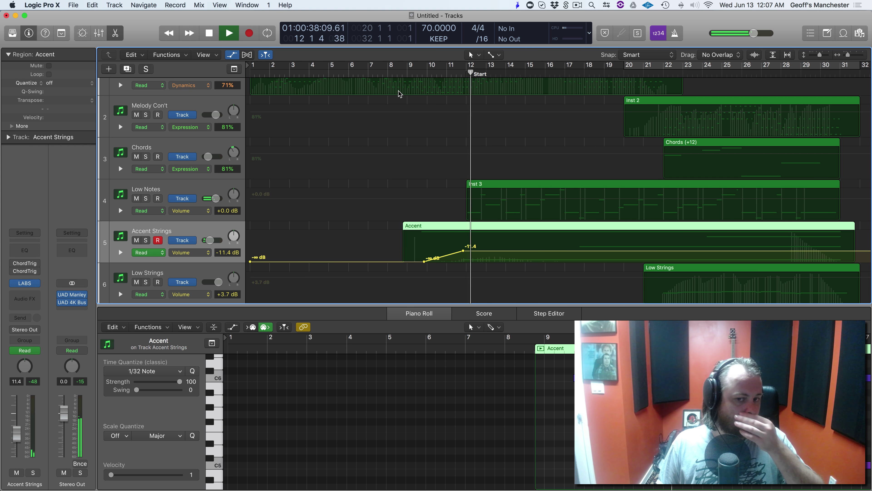
left_click(146, 199)
left_click(148, 202)
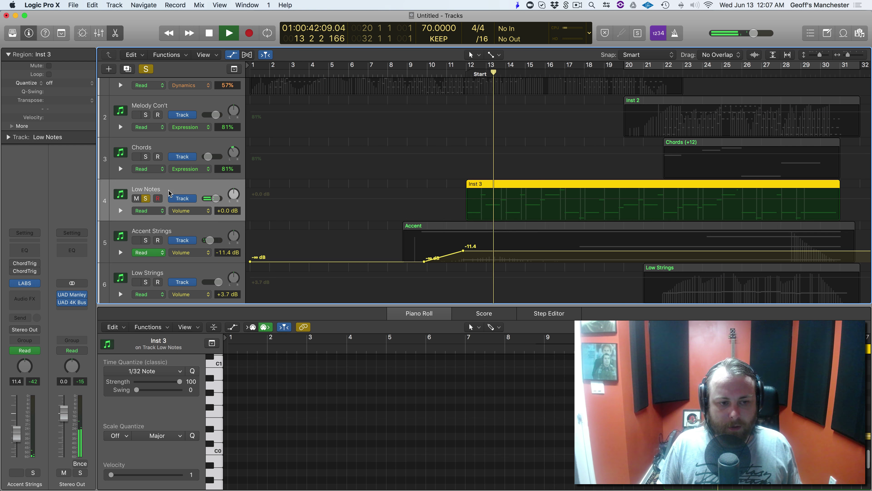
View the Low Notes track's LABS Soft Piano settings and its Chord Trigger octave setup while the track plays.
left_click(28, 285)
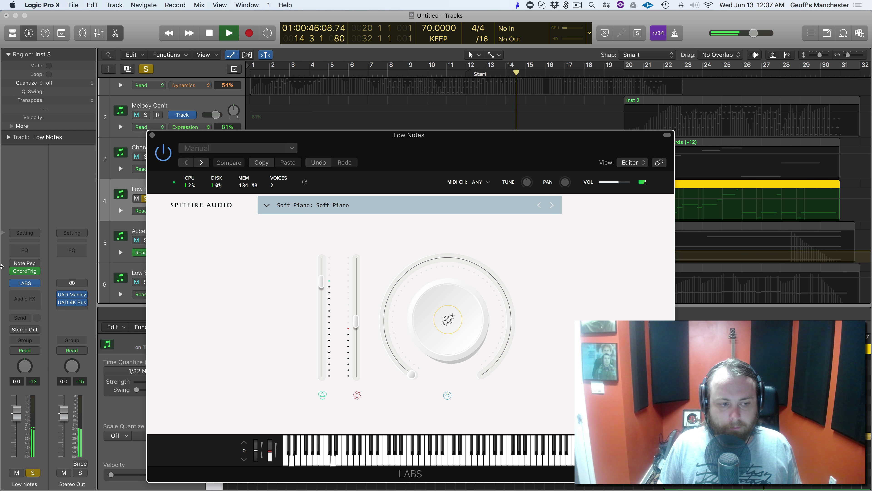
left_click(25, 272)
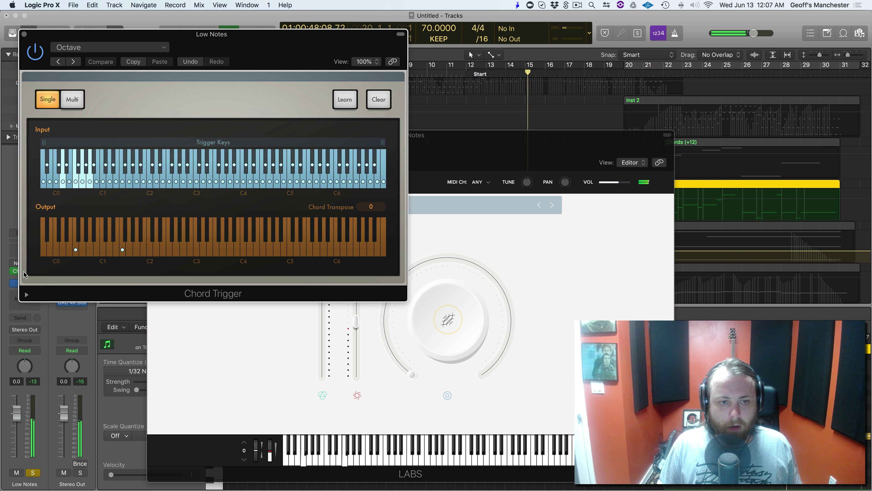
left_click(24, 34)
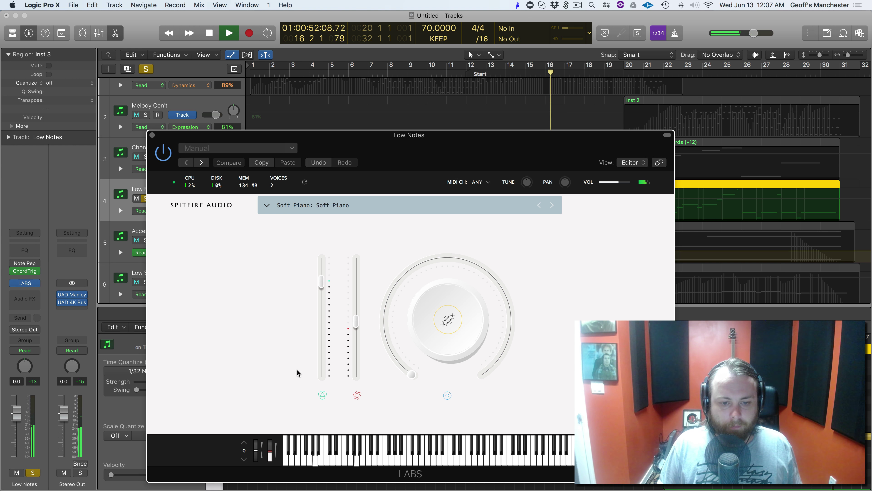
left_click(153, 136)
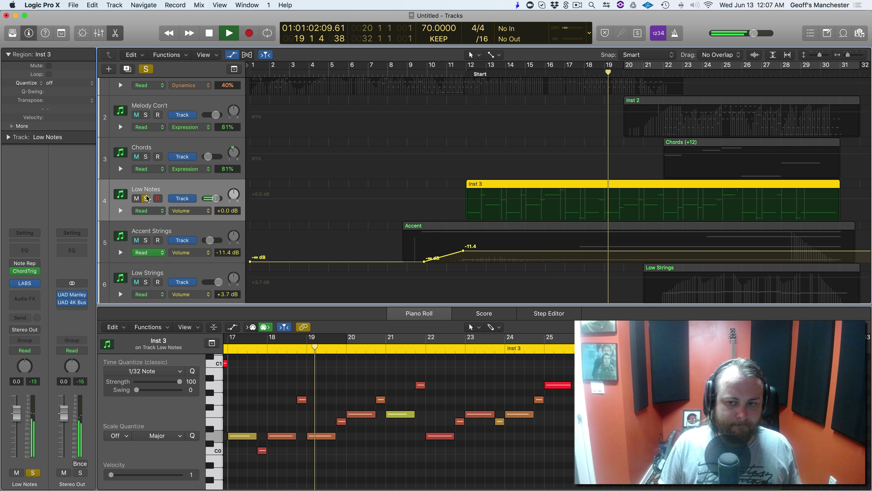
Turn off the Low Notes solo and stop playback of the full arrangement.
left_click(146, 198)
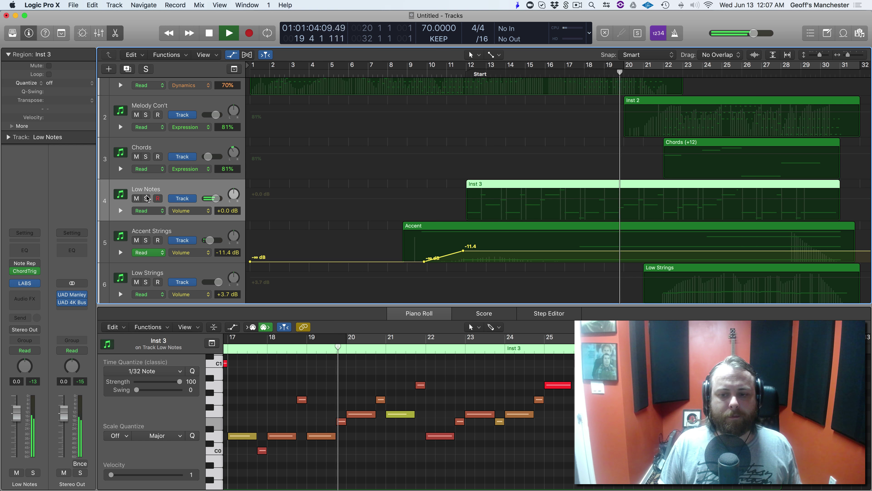
scroll(151, 219, "down", 2)
key("space")
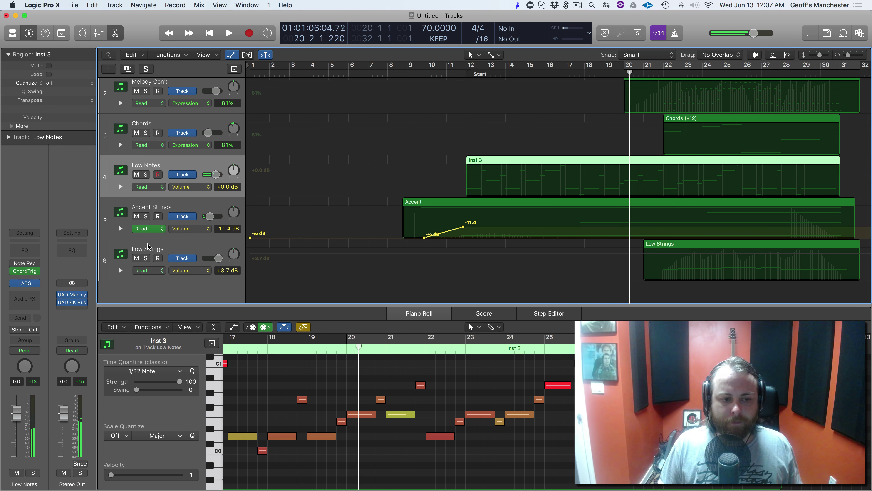
Select the Low Strings track and view its LABS instrument settings for the Strings: Ensemble preset.
left_click(159, 255)
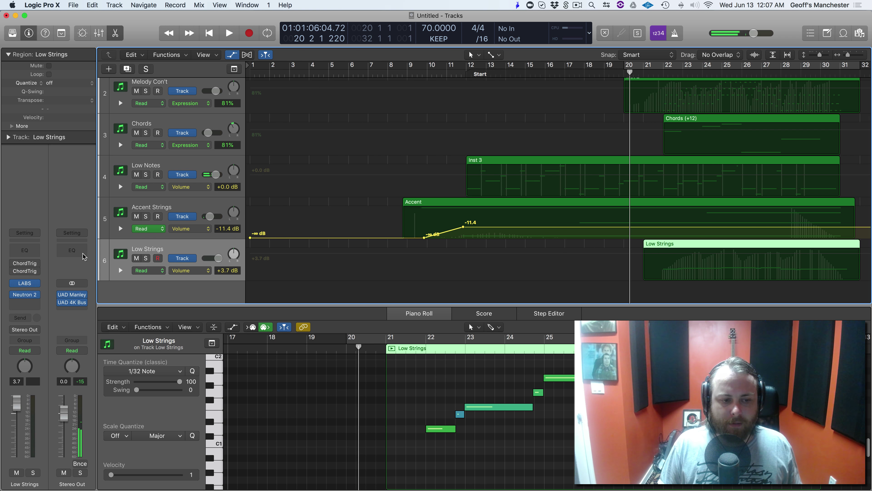
left_click(26, 283)
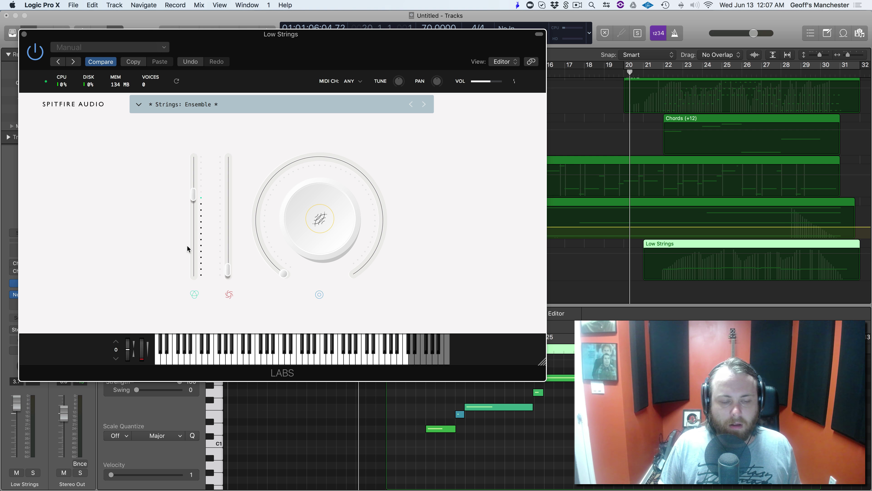
left_click(25, 34)
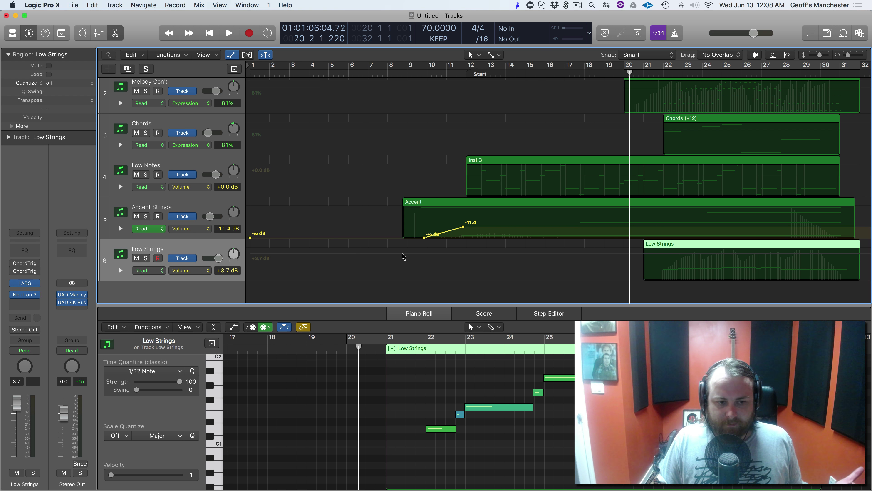
Reopen the Low Strings track's LABS instrument, show the large knob's Reverb and Release options, and check the knob at 0% Reverb.
left_click(28, 283)
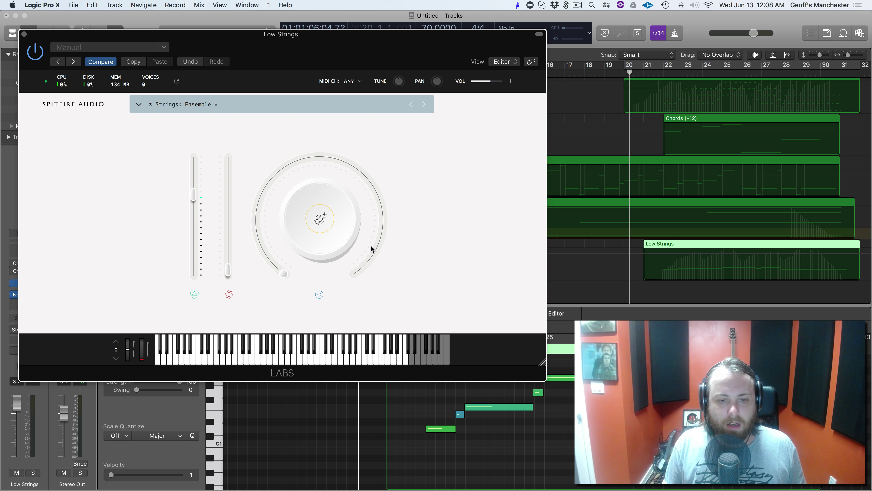
mouse_move(316, 221)
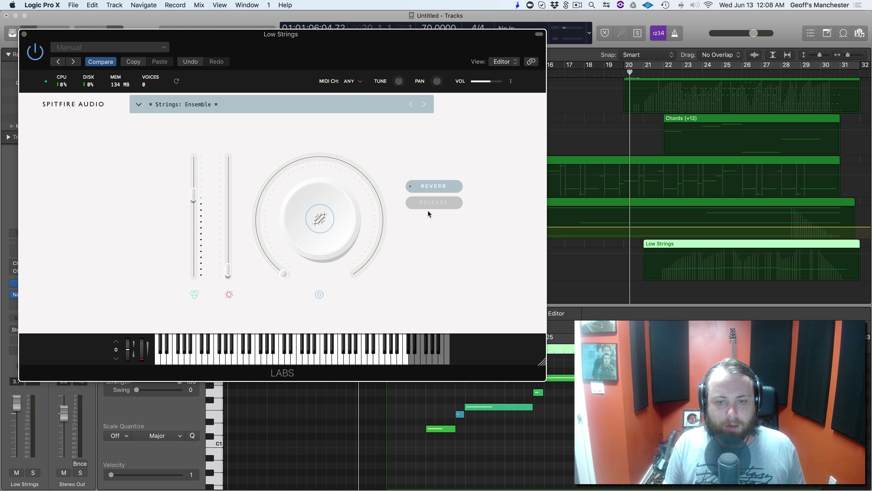
left_click(432, 189)
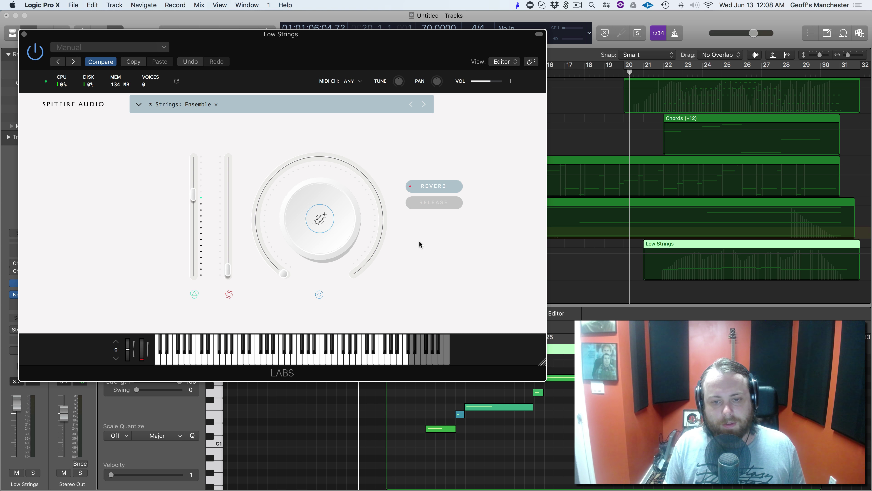
mouse_move(255, 185)
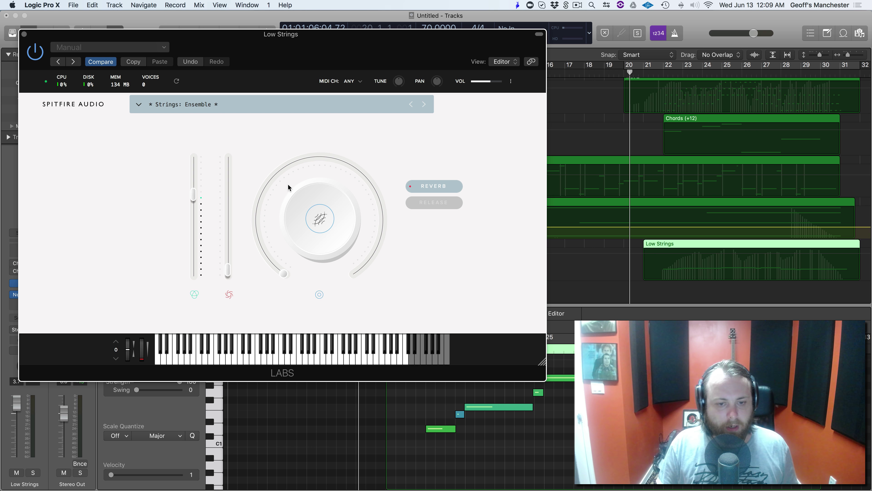
left_click_drag(282, 275, 324, 254)
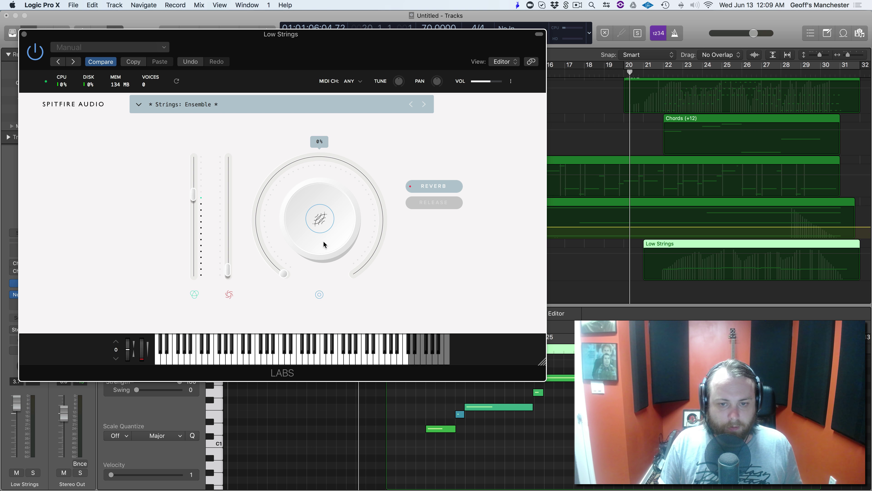
Switch the Low Strings LABS knob to Release, test it at its minimum, and raise the release to about 39%.
left_click(438, 203)
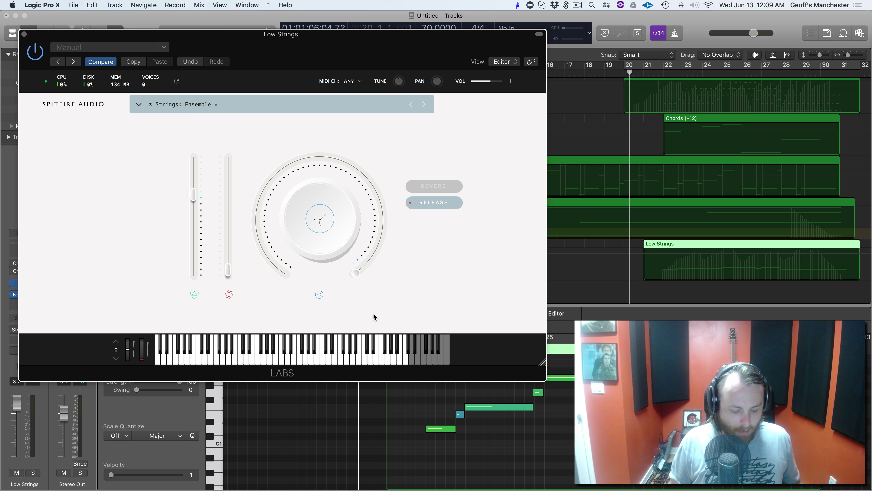
mouse_move(352, 279)
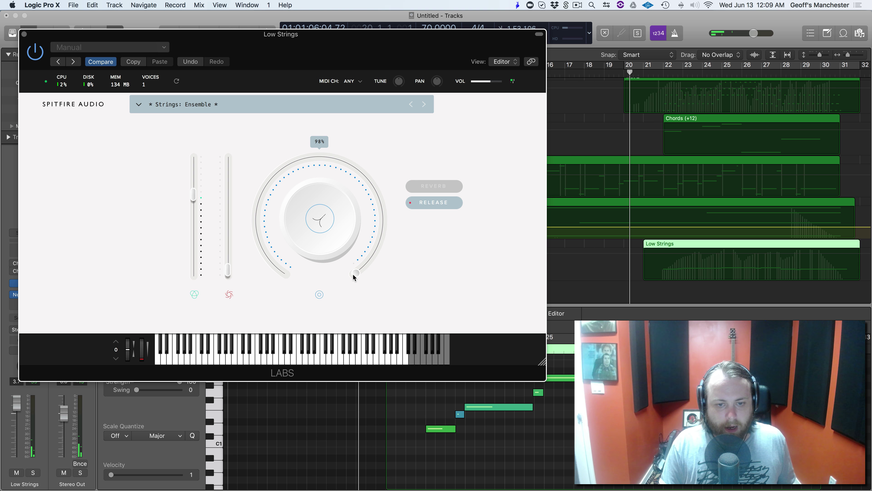
left_click_drag(354, 278, 238, 339)
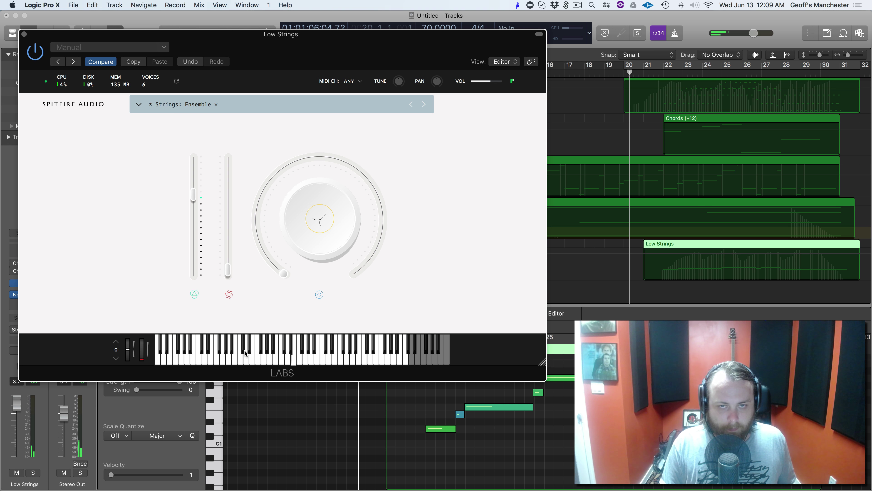
left_click_drag(278, 270, 285, 187)
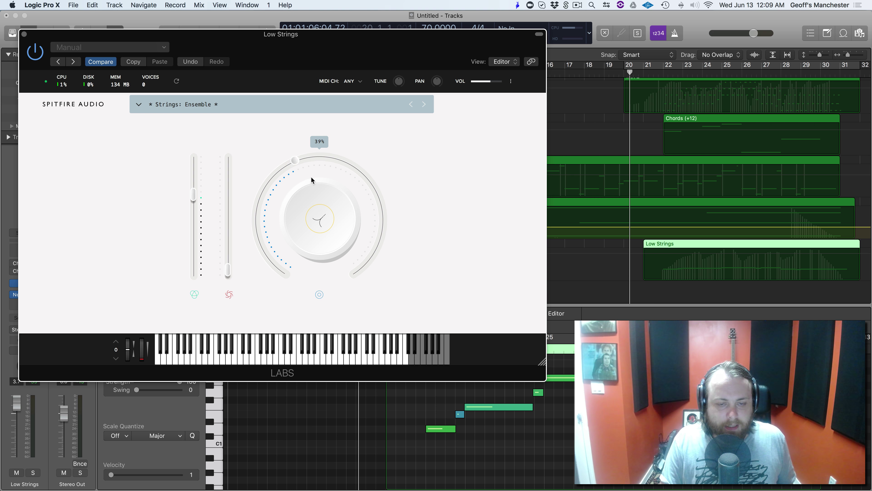
Test the Low Strings LABS release at about halfway, raise it to its maximum, and switch the large knob back to Reverb.
left_click_drag(322, 177, 318, 178)
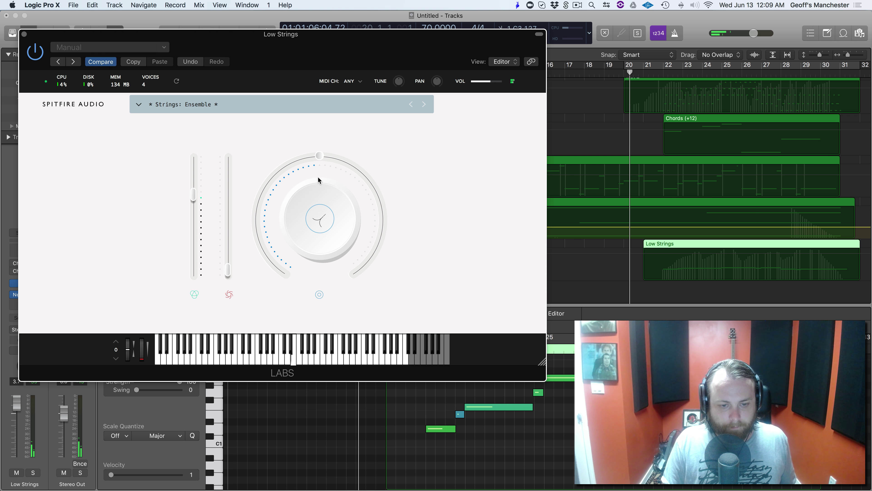
left_click_drag(315, 158, 392, 356)
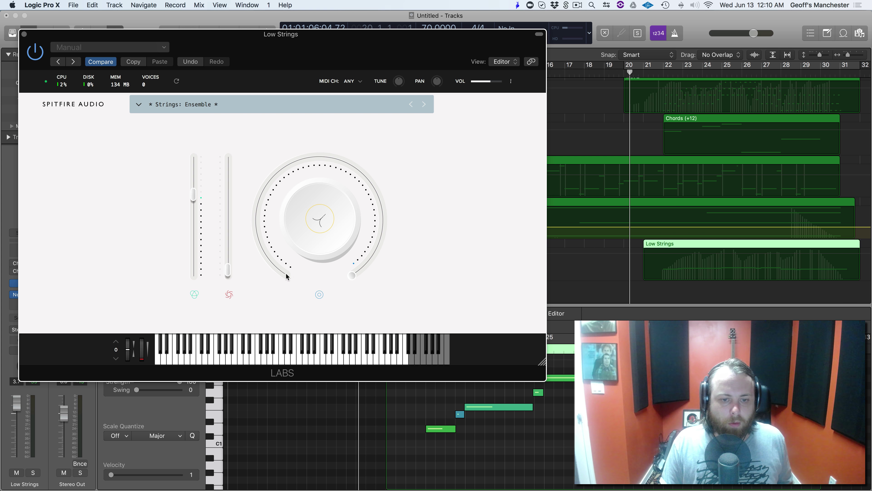
mouse_move(349, 231)
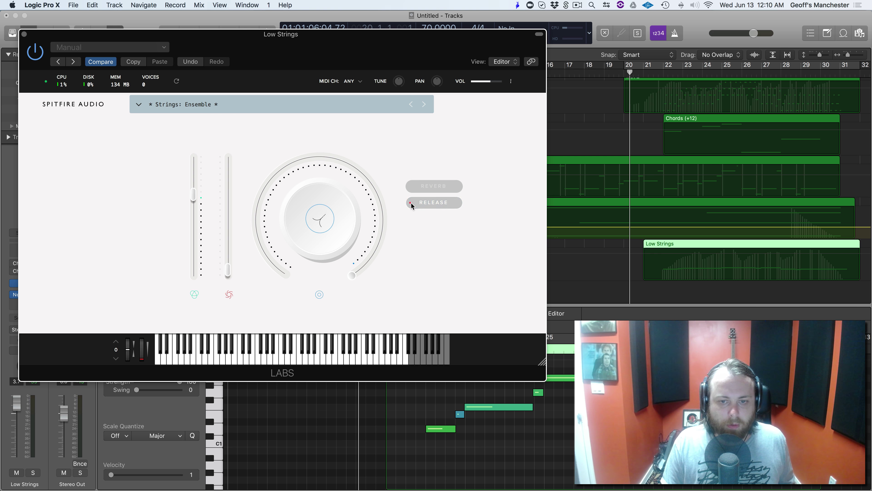
left_click(414, 188)
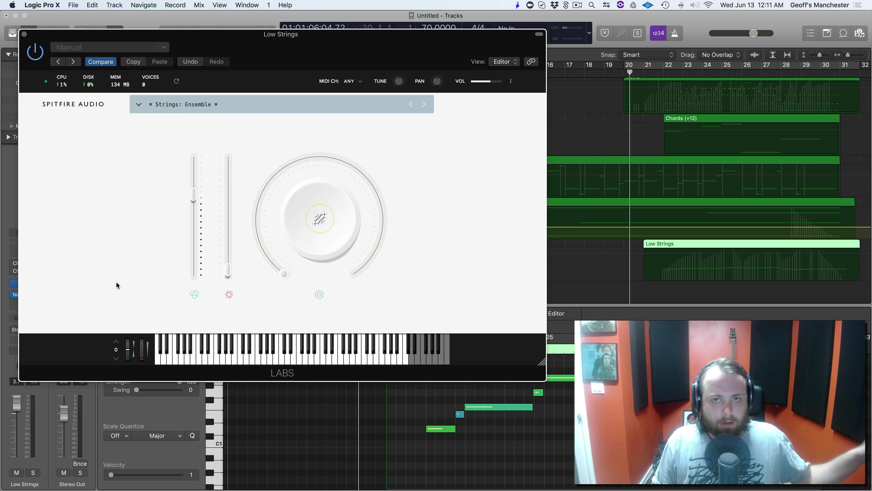
View the Low Strings LABS reverb knob and sliders, show the available Strings presets, and close the instrument window.
mouse_move(339, 277)
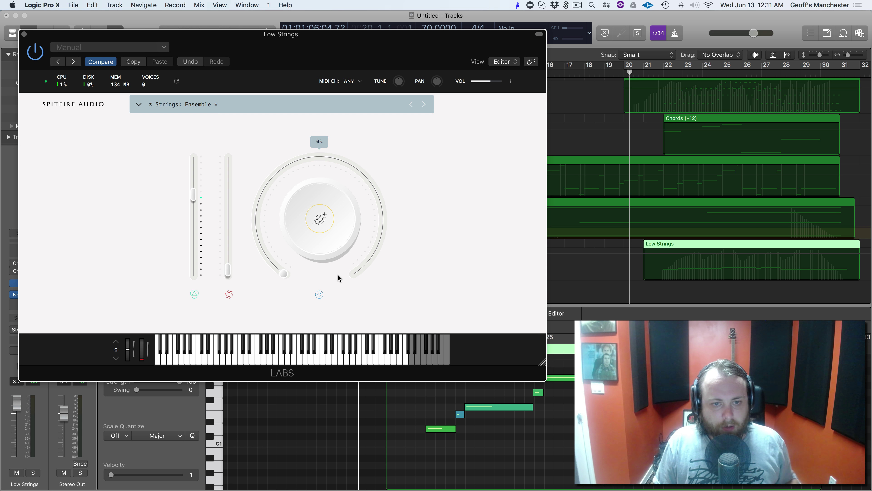
mouse_move(193, 201)
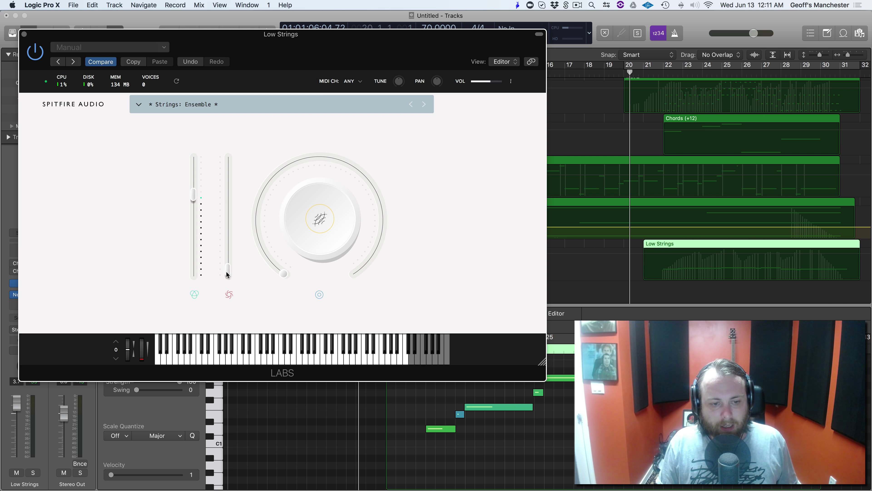
mouse_move(227, 274)
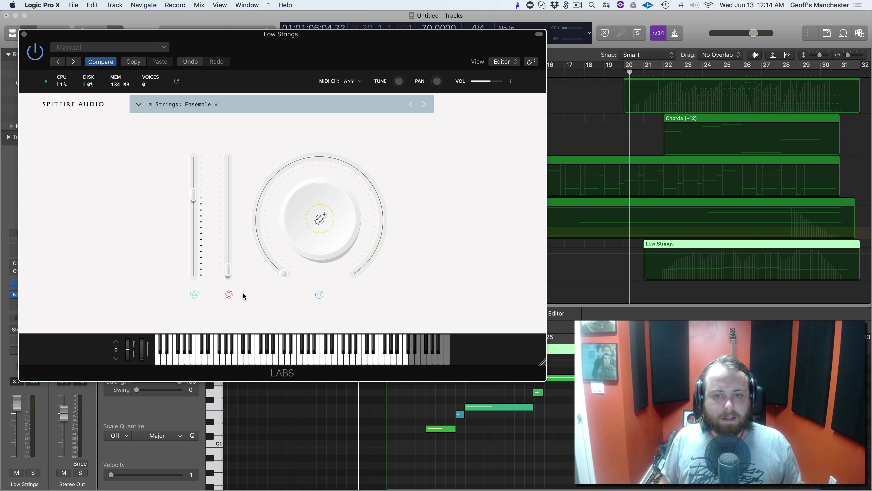
left_click(140, 104)
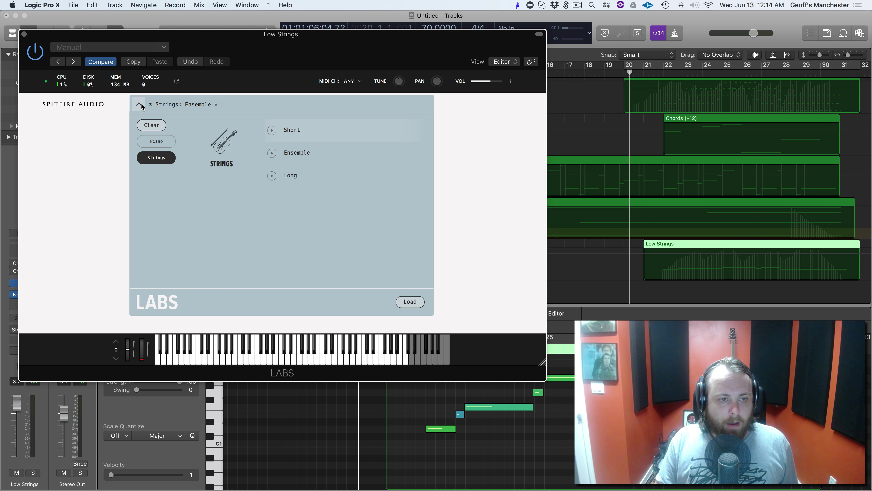
left_click(24, 34)
Select the Melody track and open its LABS instrument with the Soft Piano preset.
scroll(196, 107, "up", 3)
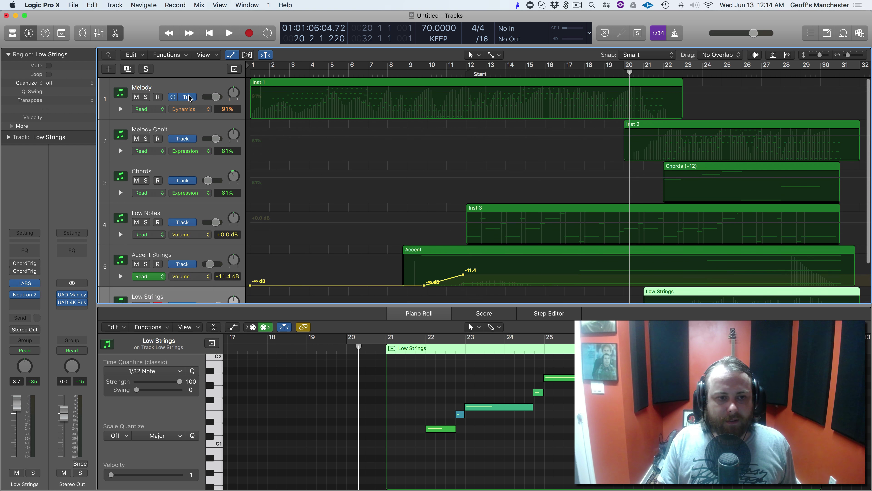
left_click(188, 91)
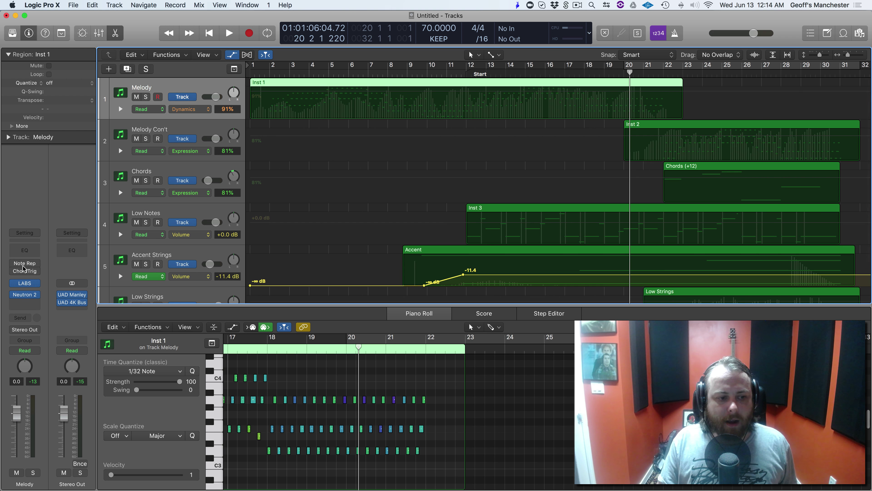
left_click(25, 283)
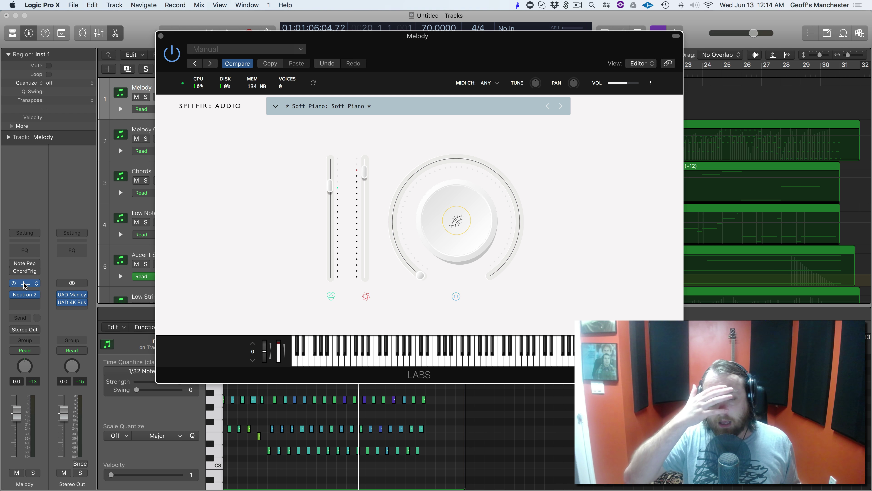
Switch to Safari and show the heading of the Gwilym Simcock - Felt Piano product page.
key("super+Tab")
key("super+Tab")
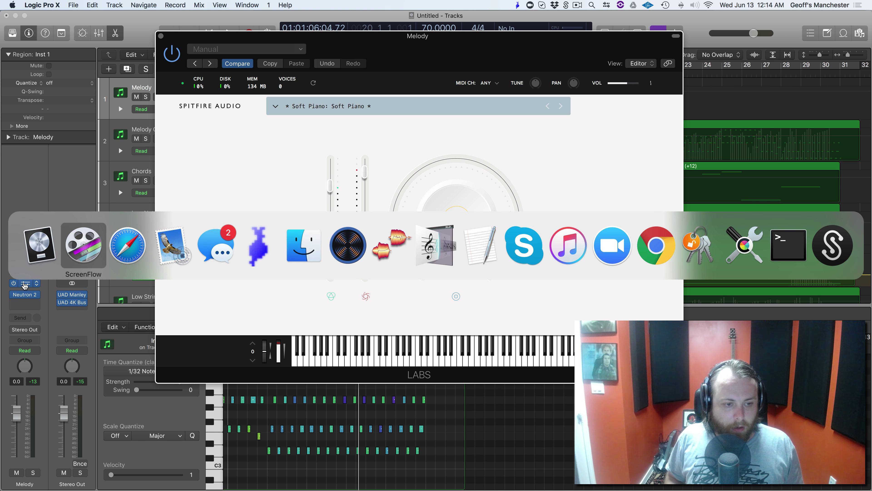
scroll(23, 281, "up", 10)
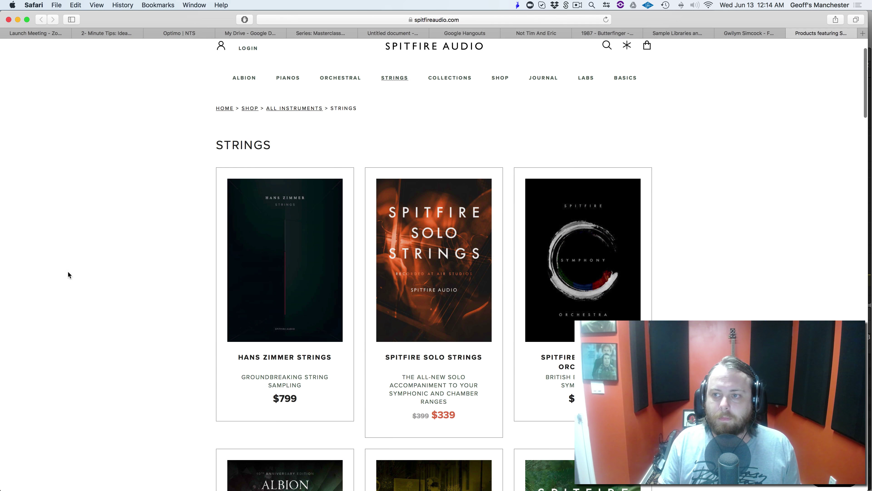
left_click(734, 35)
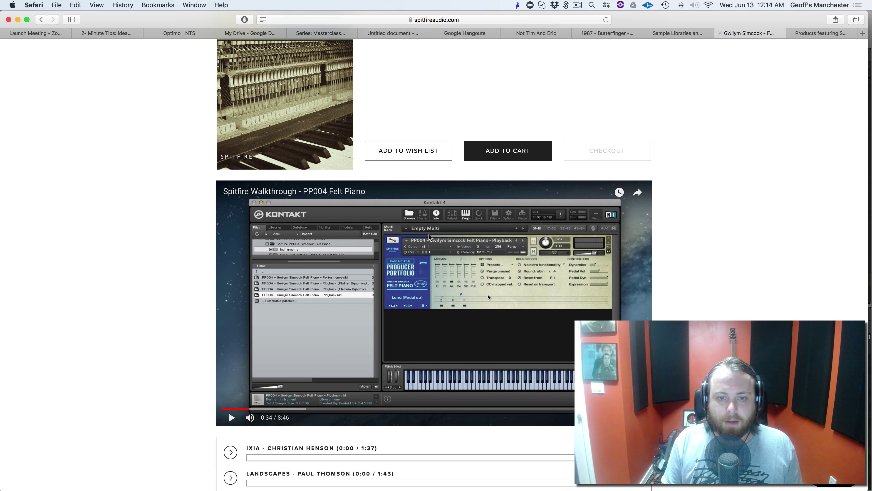
scroll(429, 234, "up", 5)
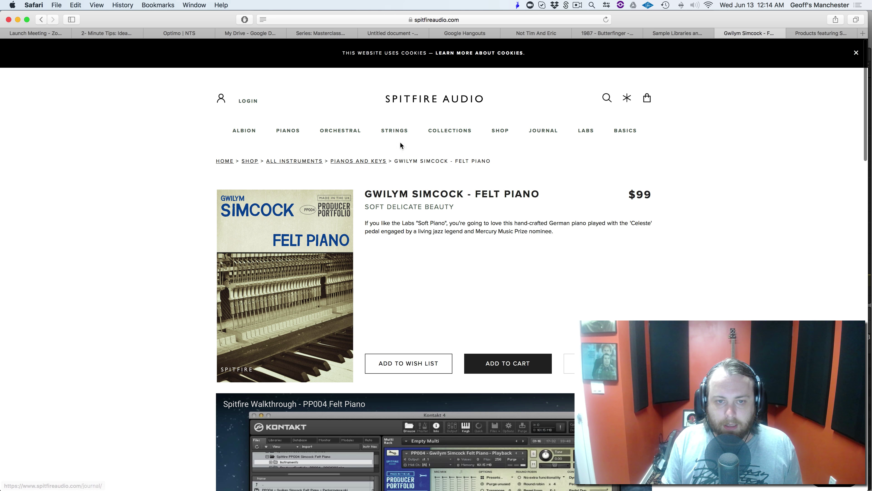
Open Spitfire Audio's Pianos category and browse its piano libraries as far as the Gwilym Simcock Felt Piano.
left_click(287, 134)
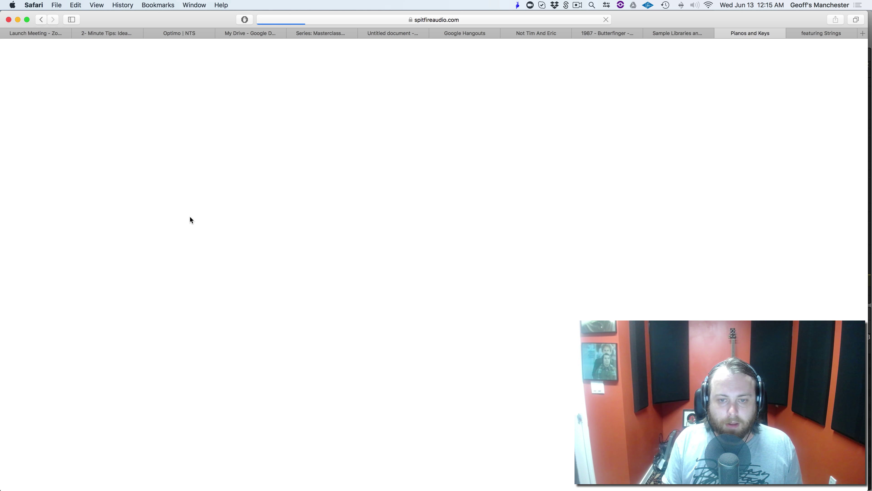
scroll(190, 217, "down", 5)
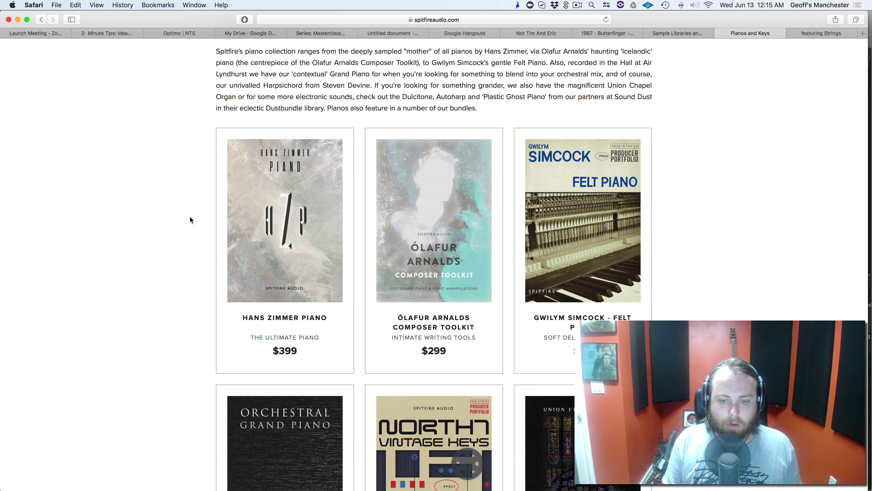
scroll(191, 220, "down", 3)
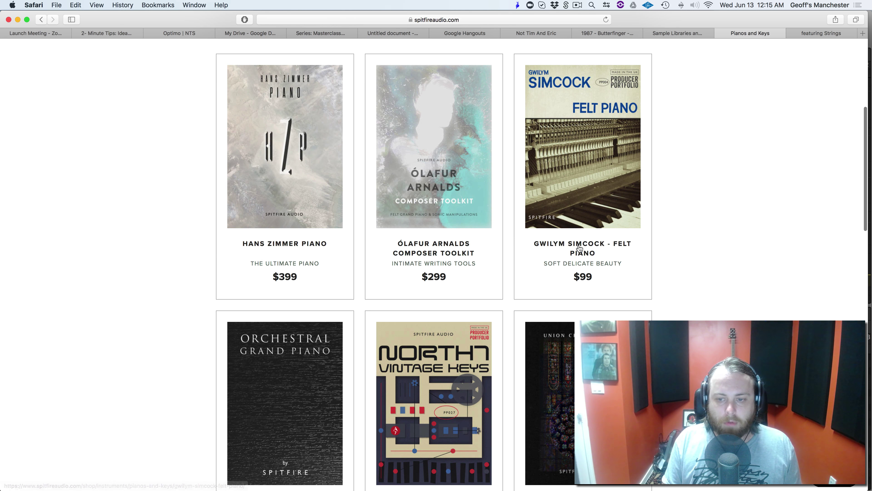
Open the Gwilym Simcock - Felt Piano page, play its PP004 walkthrough video, and pause it at 0:28 on the Kontakt interface.
left_click(548, 195)
scroll(162, 242, "down", 4)
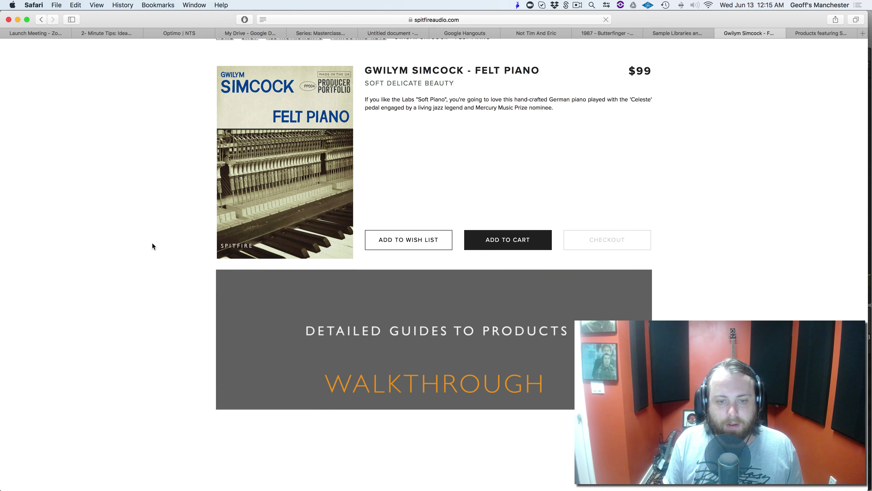
scroll(219, 284, "down", 2)
left_click(447, 360)
scroll(58, 285, "down", 4)
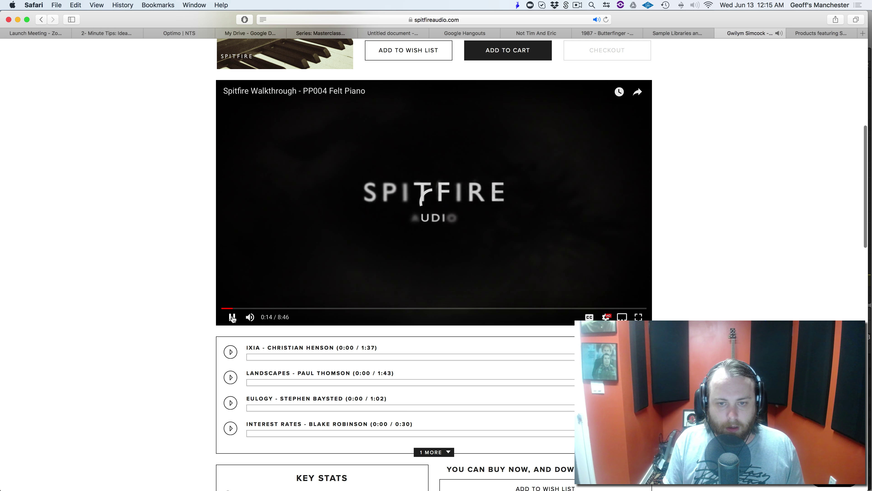
left_click(244, 309)
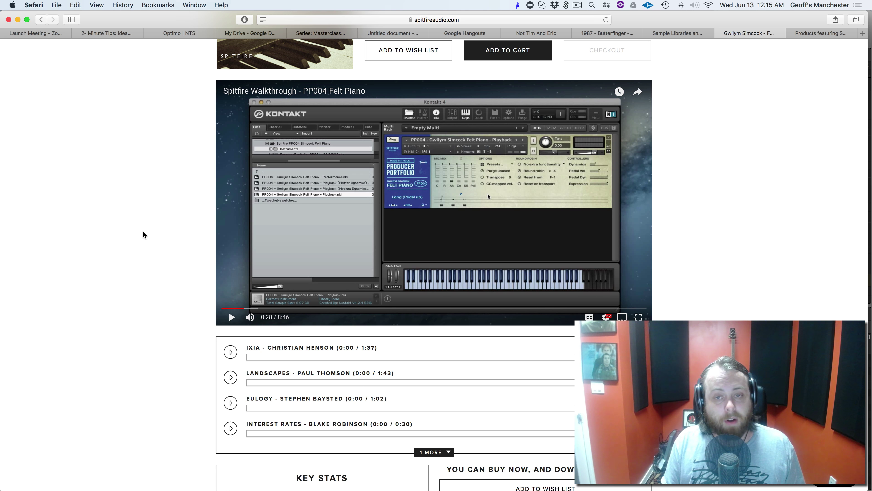
Compare the Melody track's LABS Soft Piano in Logic Pro X with the Felt Piano's Kontakt interface in Safari, ending in Logic Pro X.
key("super+Tab")
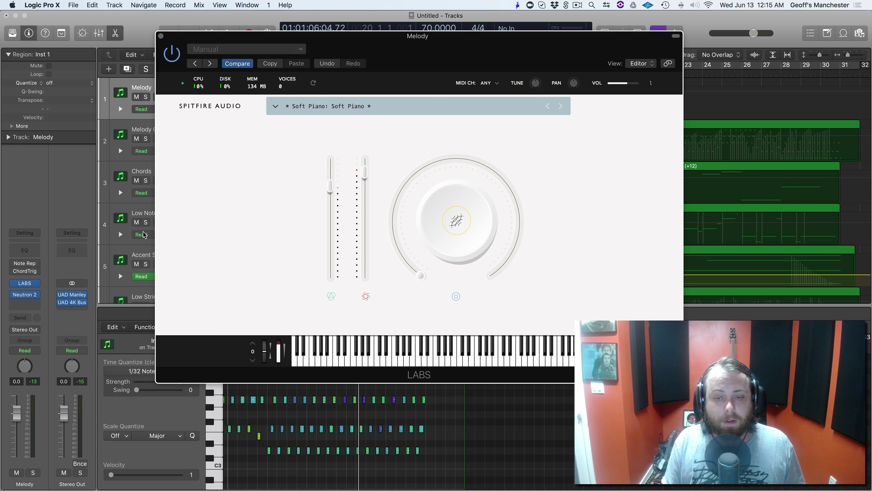
key("super+Tab")
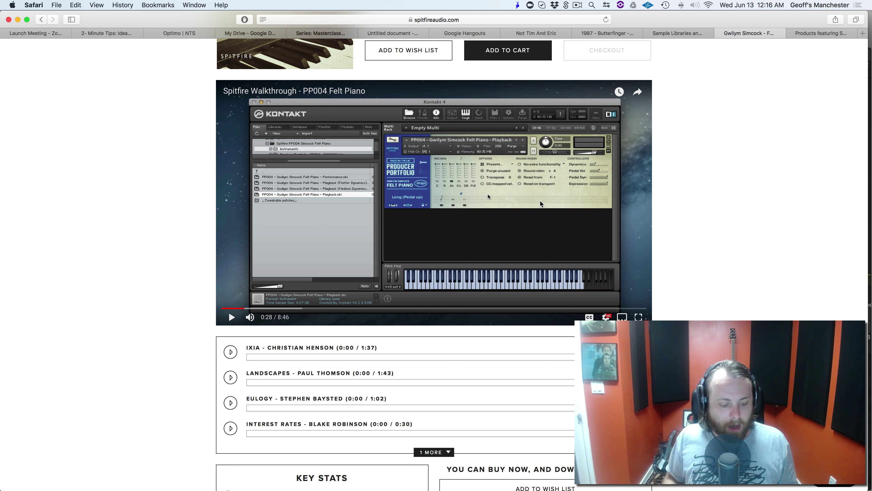
key("super+Tab")
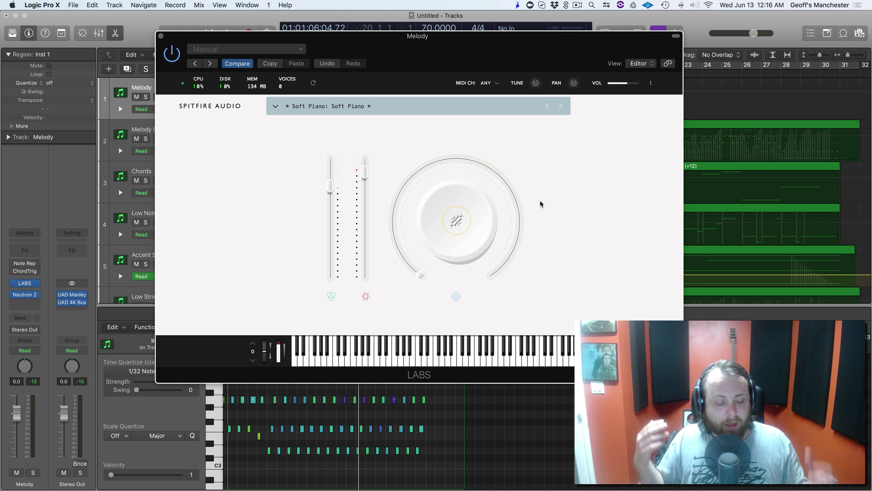
key("super+Tab")
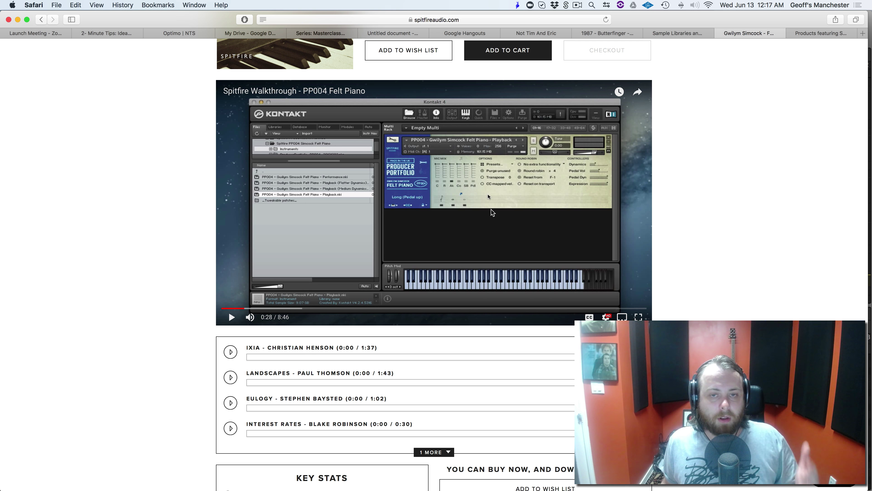
key("super+Tab")
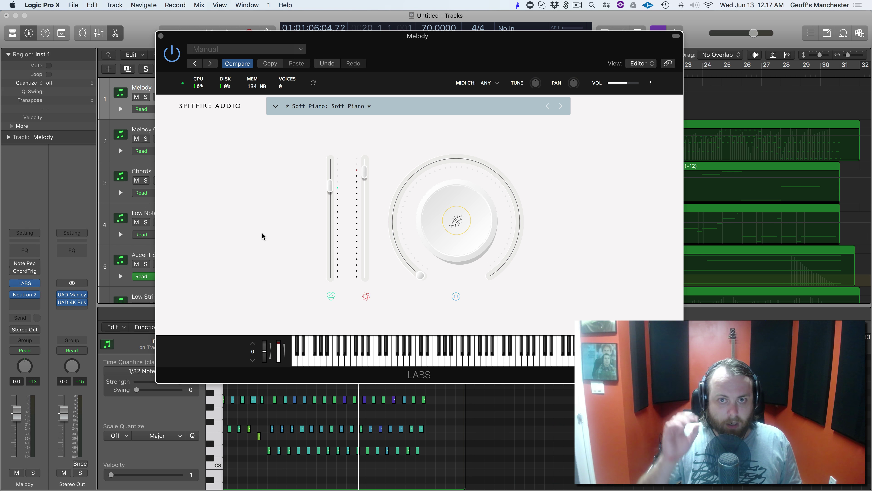
key("super+Tab")
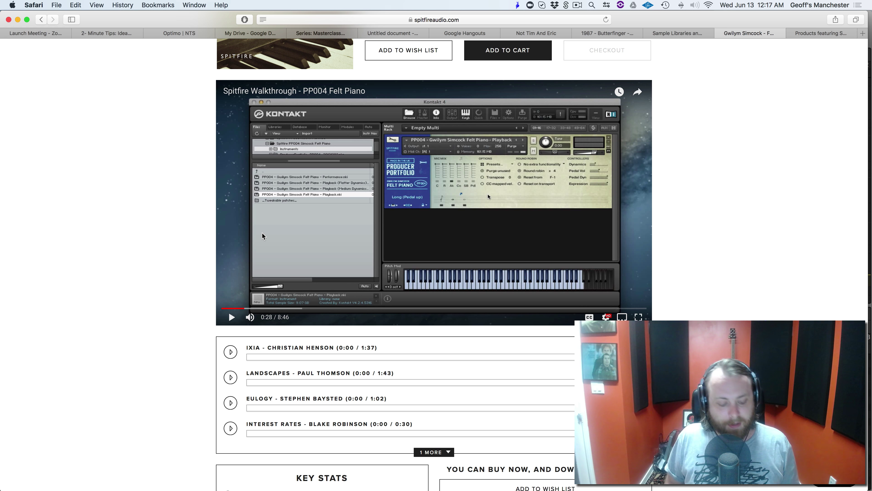
key("super+Tab")
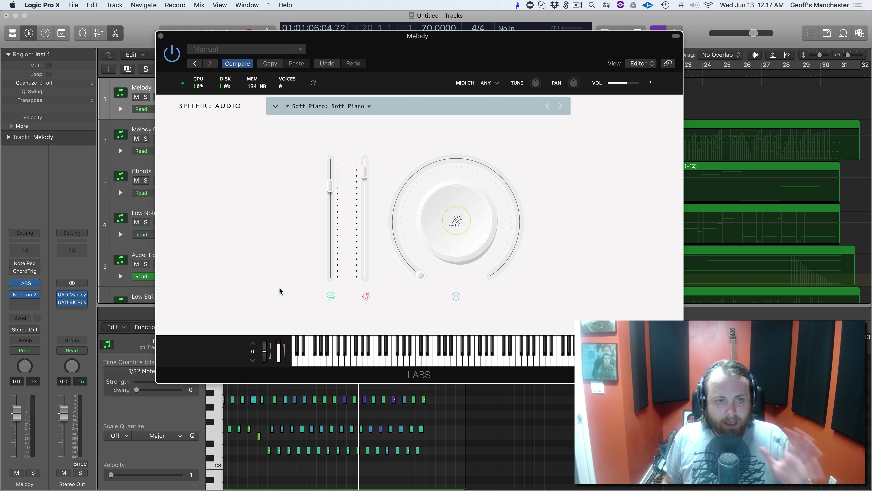
Close the Melody instrument window, select the Melody Con't track, and open its LABS Soft Piano instrument.
left_click(162, 36)
left_click(169, 173)
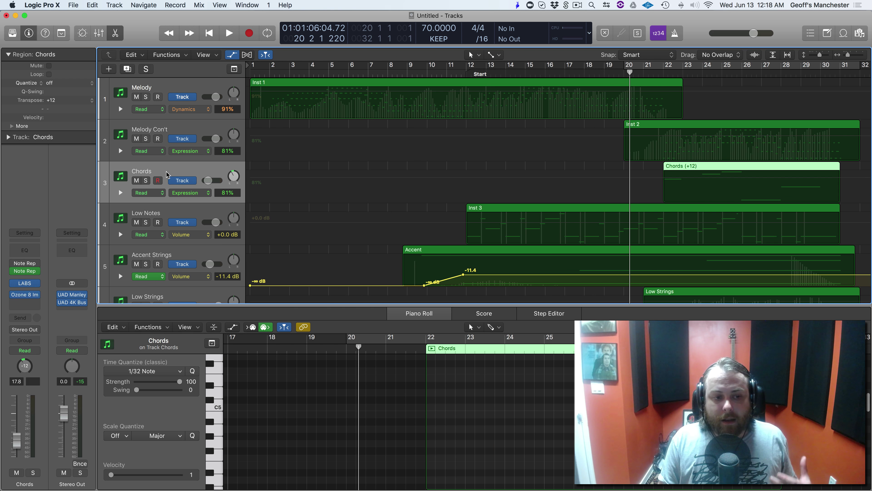
left_click(147, 133)
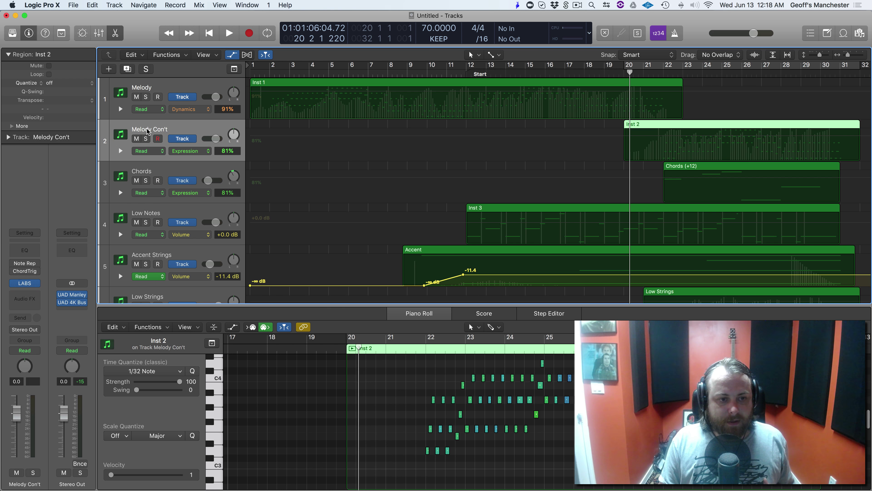
left_click(23, 283)
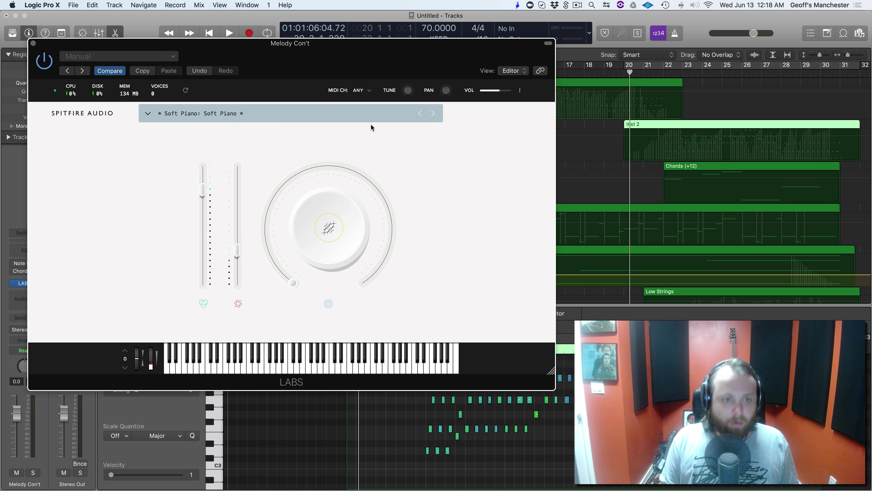
Switch to Safari and browse the Spitfire Audio Strings product page down to Masse and Albion V Tundra.
key("super+Tab")
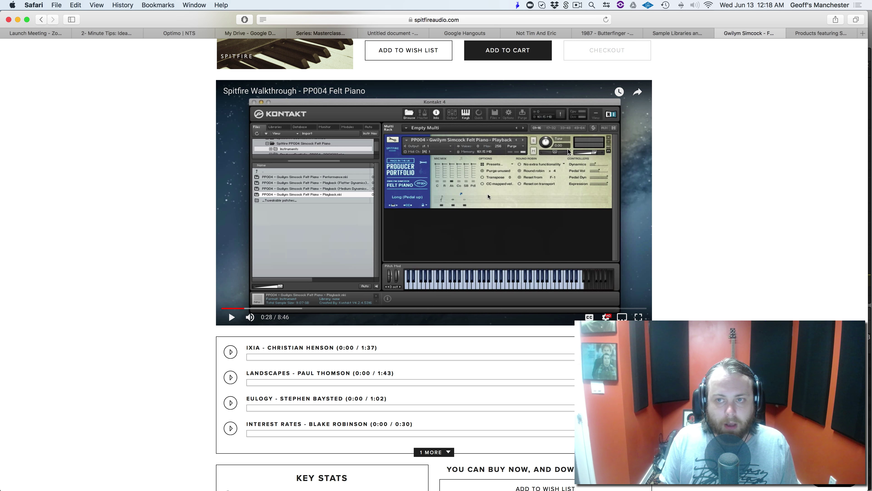
left_click(808, 35)
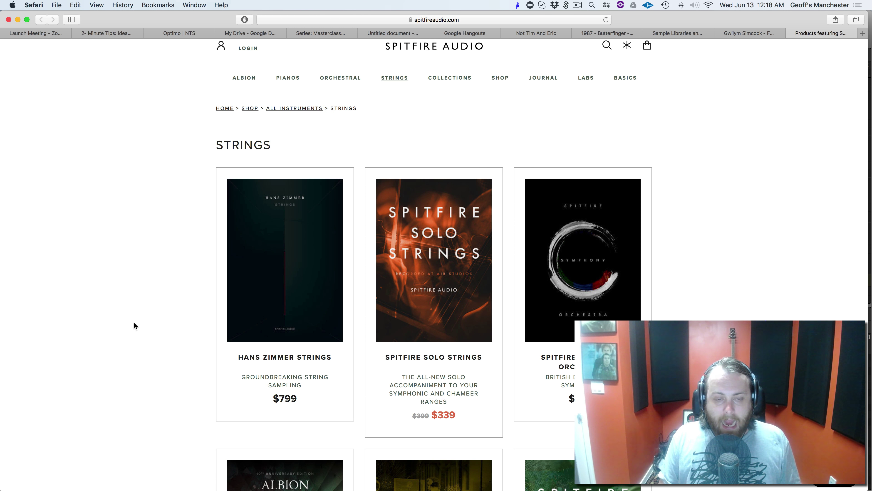
scroll(174, 198, "down", 8)
scroll(174, 196, "down", 14)
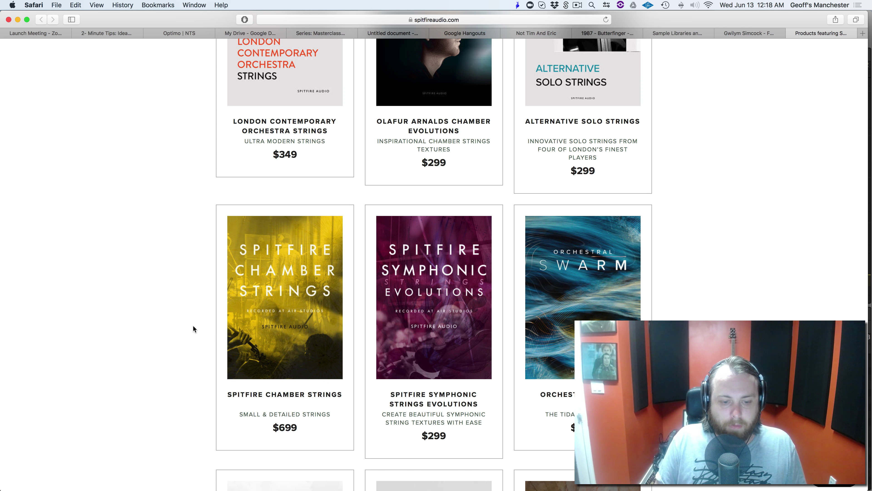
scroll(193, 326, "down", 11)
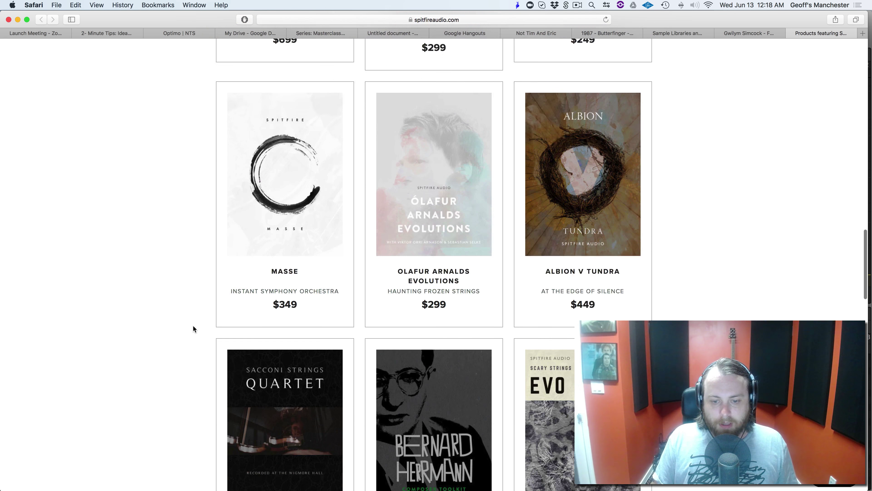
Return to Hans Zimmer Strings on the Strings page and compare it with the Melody Con't LABS Soft Piano in Logic Pro X, ending in Safari.
scroll(193, 325, "down", 1)
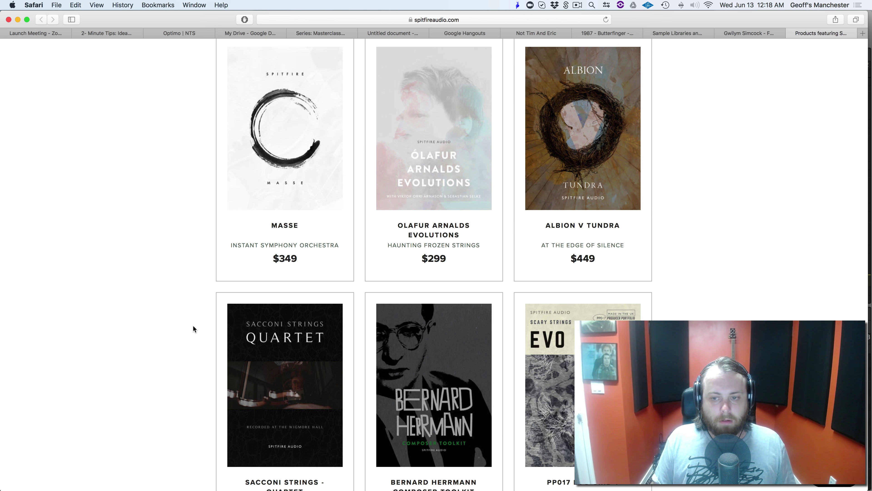
scroll(193, 325, "up", 15)
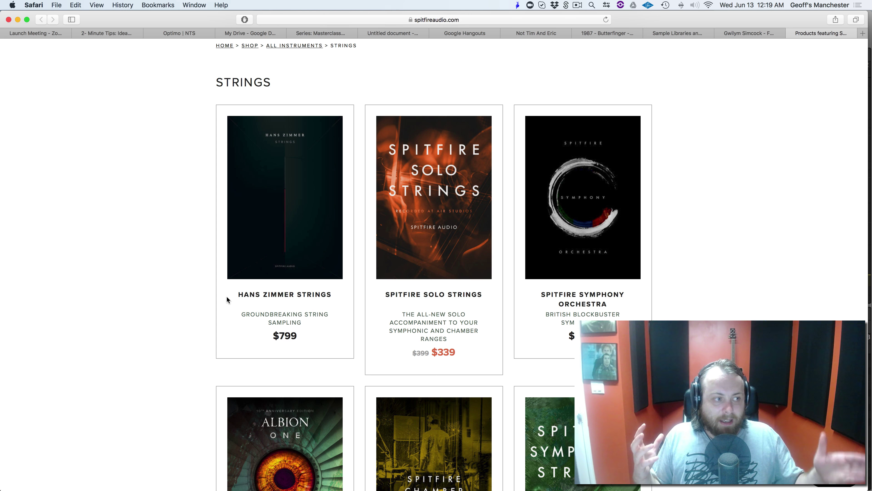
key("super+Tab")
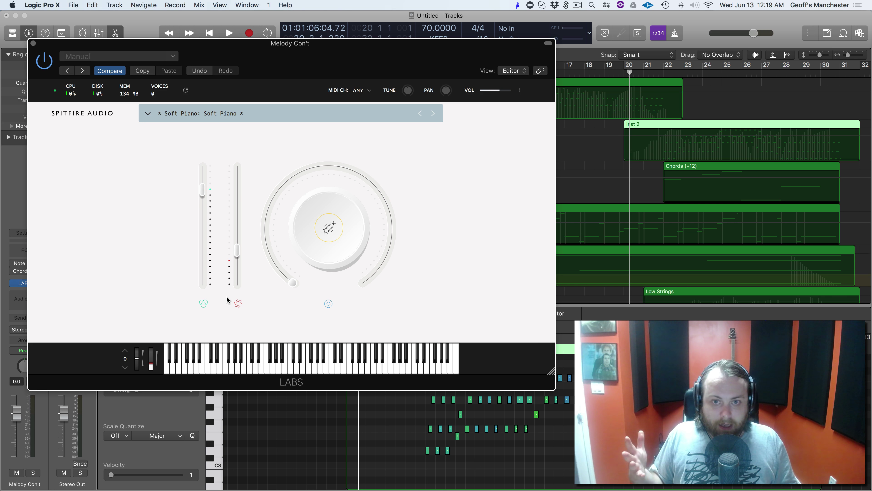
key("super+Tab")
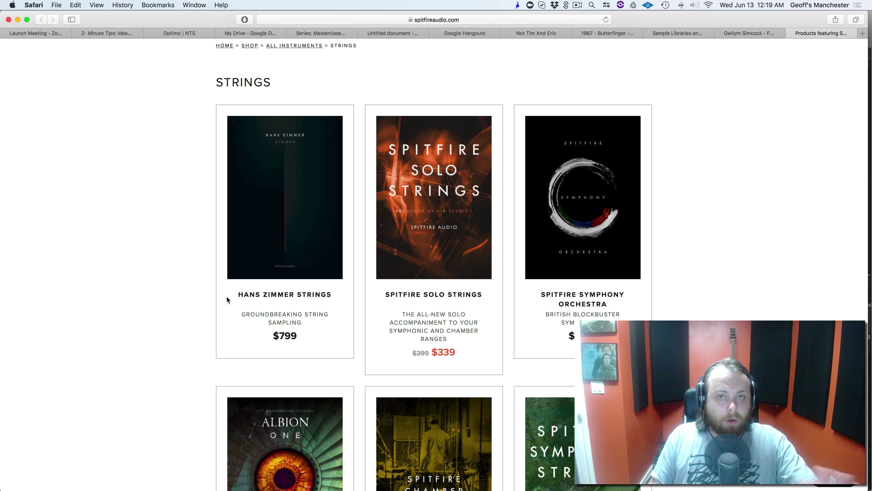
Examine the string libraries and their prices from Albion One through the Evo Grids to the Starter and Albions collections.
scroll(226, 296, "down", 8)
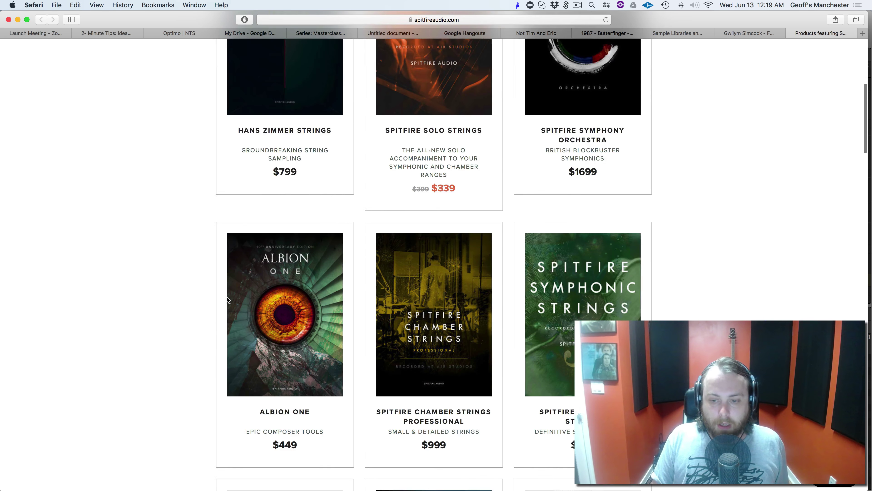
scroll(178, 296, "down", 14)
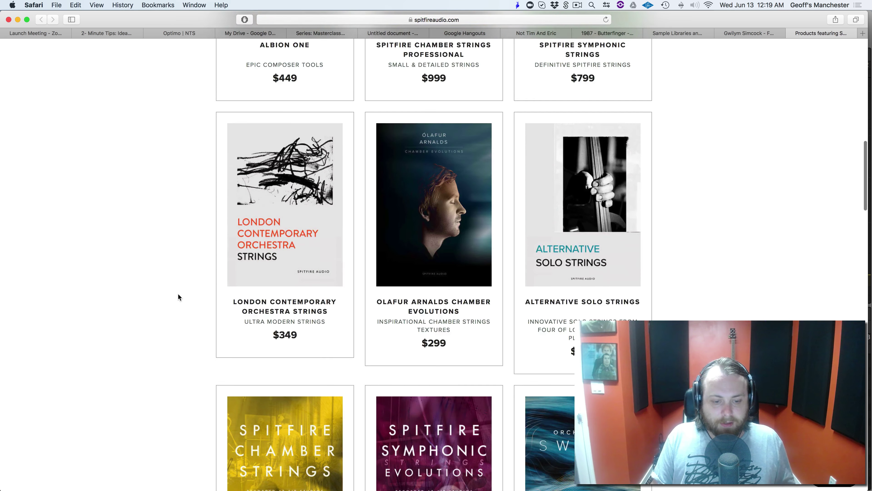
scroll(178, 297, "down", 16)
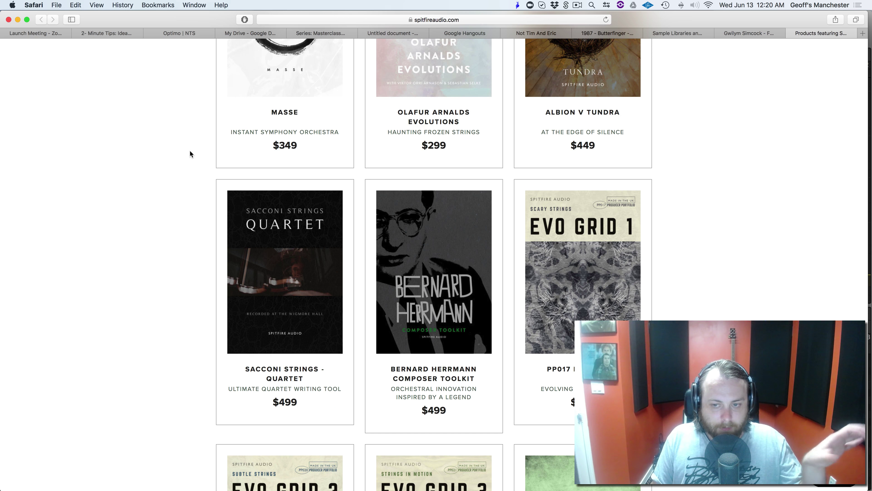
scroll(189, 151, "down", 6)
scroll(191, 153, "up", 15)
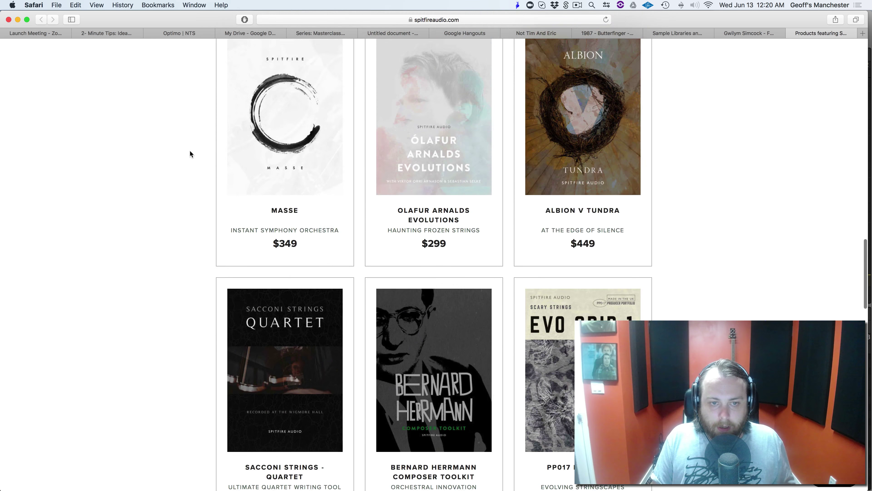
scroll(190, 151, "up", 17)
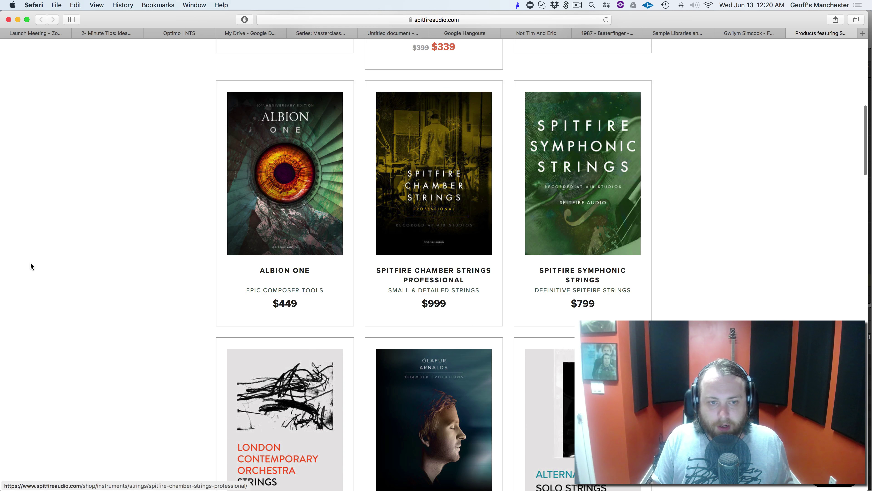
scroll(30, 262, "down", 20)
scroll(31, 266, "down", 15)
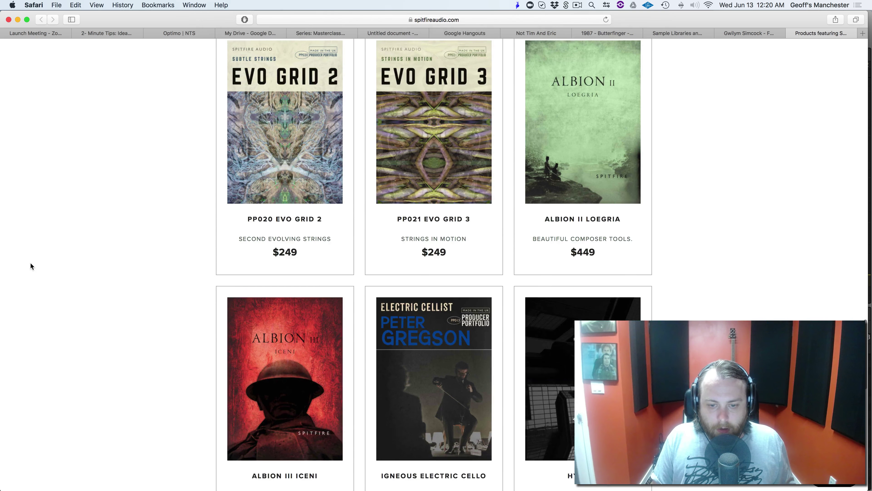
scroll(30, 266, "down", 3)
scroll(30, 267, "up", 3)
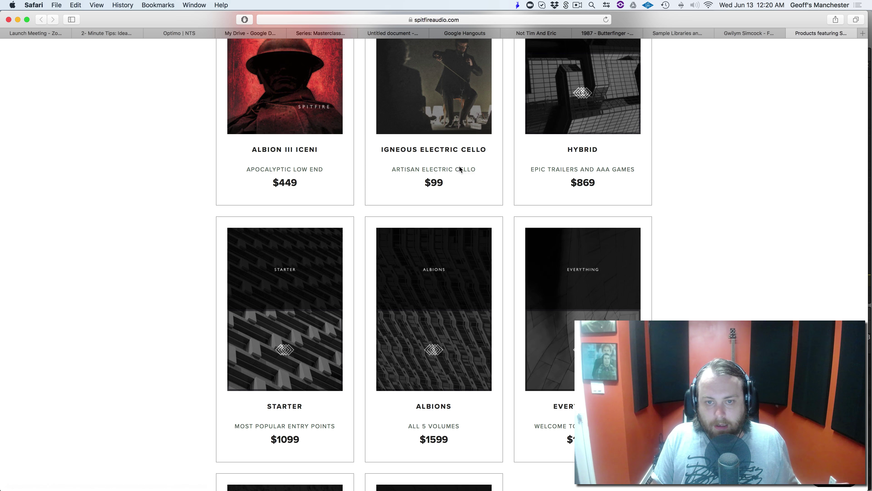
scroll(462, 167, "down", 1)
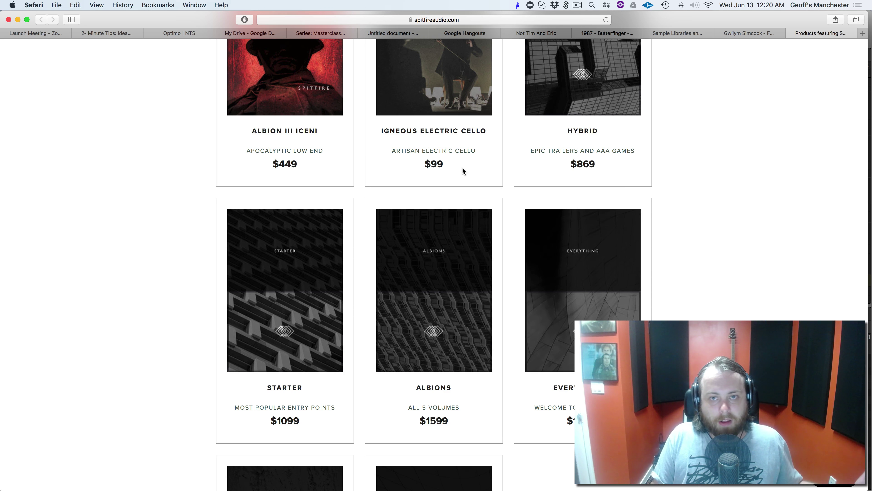
Review the string libraries back up from Albion III Iceni to the Strings page header.
scroll(462, 167, "up", 3)
scroll(462, 169, "up", 12)
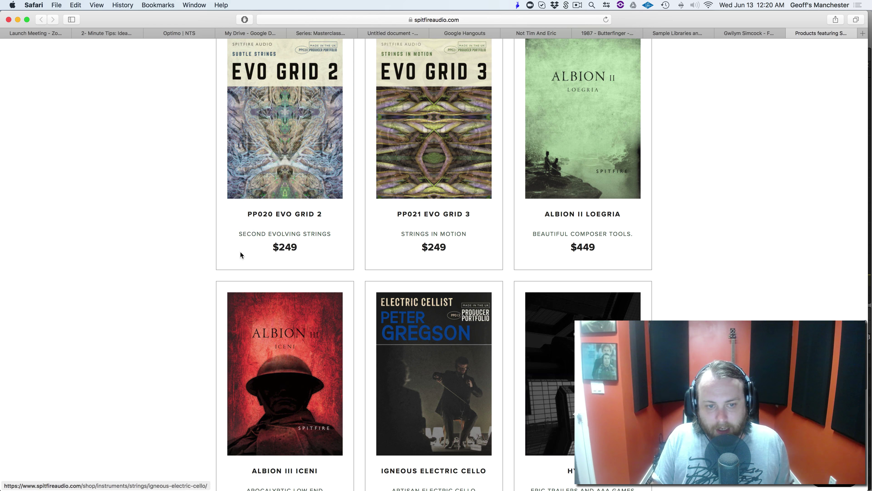
scroll(165, 242, "up", 15)
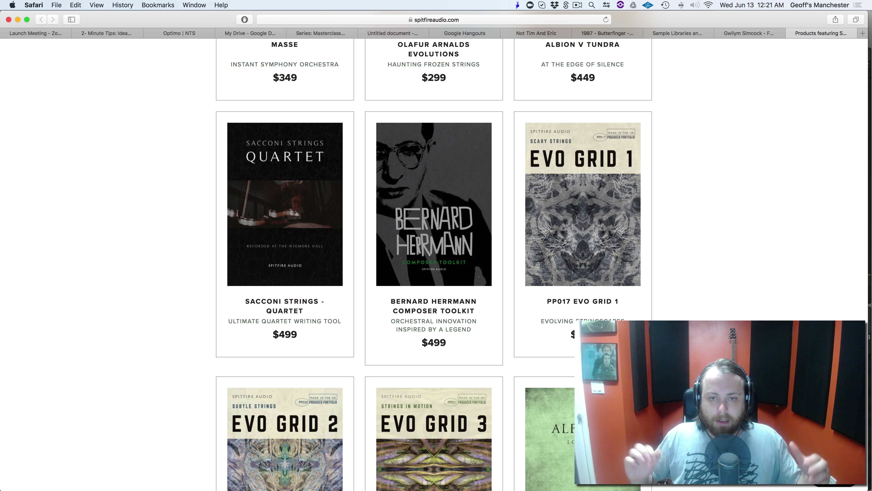
scroll(434, 241, "up", 10)
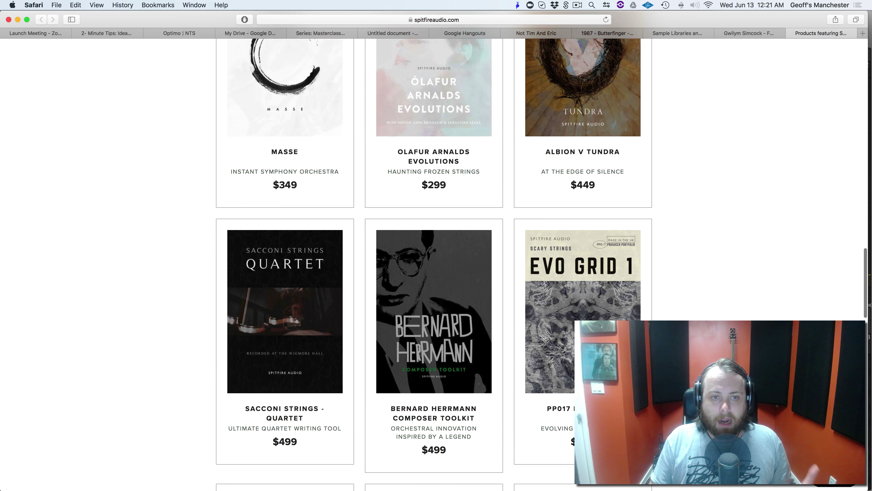
scroll(434, 240, "up", 4)
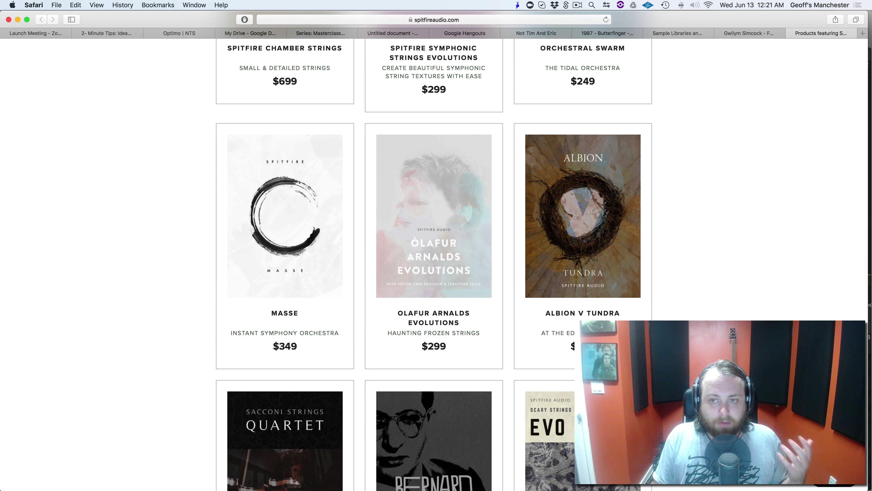
scroll(433, 240, "up", 10)
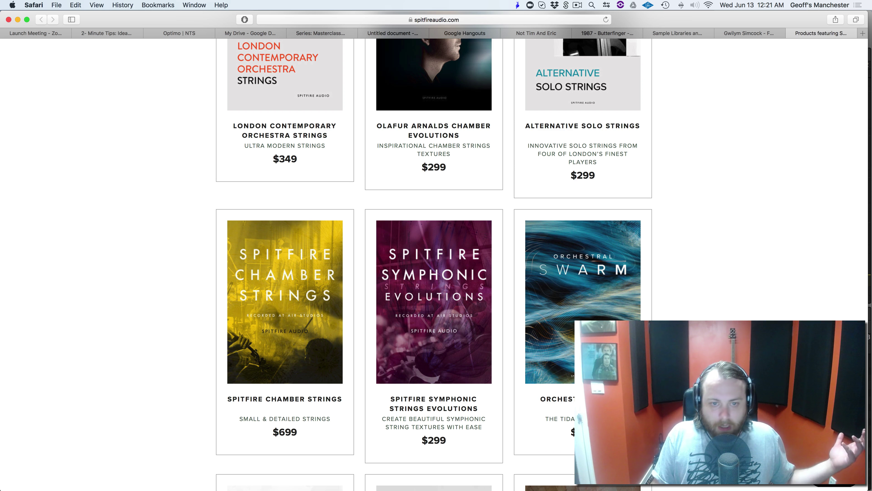
scroll(434, 240, "up", 1)
scroll(433, 240, "up", 12)
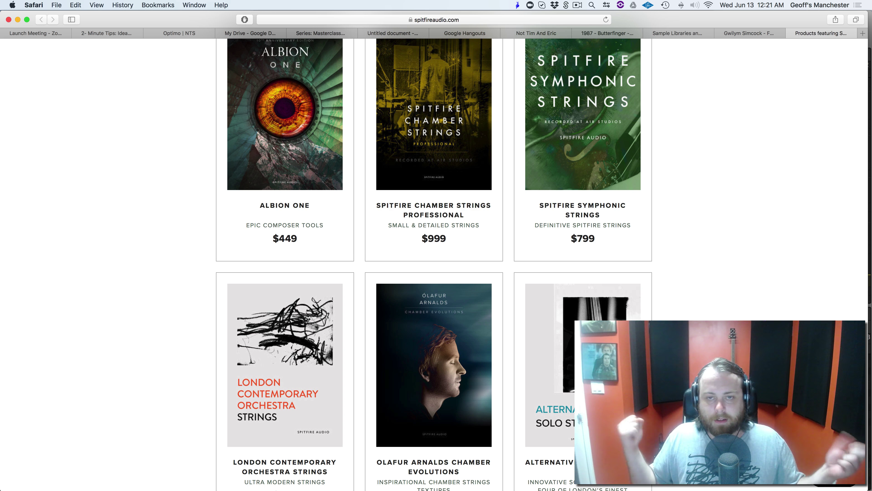
scroll(434, 265, "up", 8)
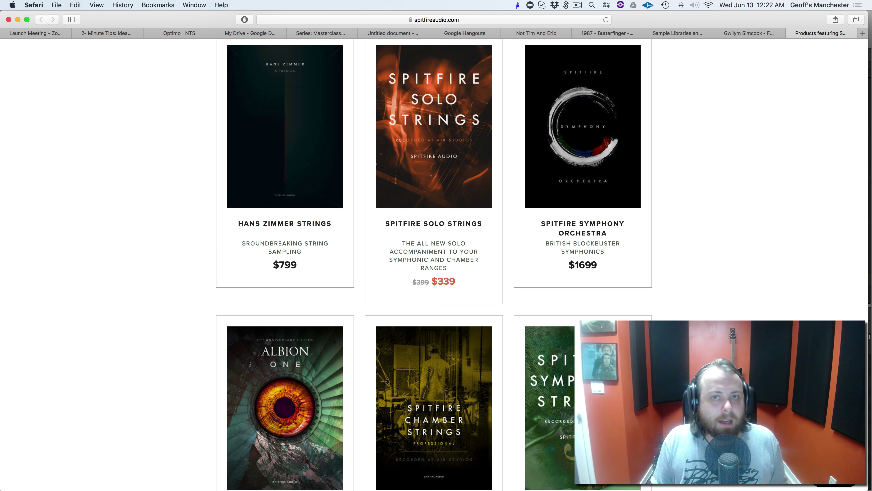
scroll(434, 265, "up", 5)
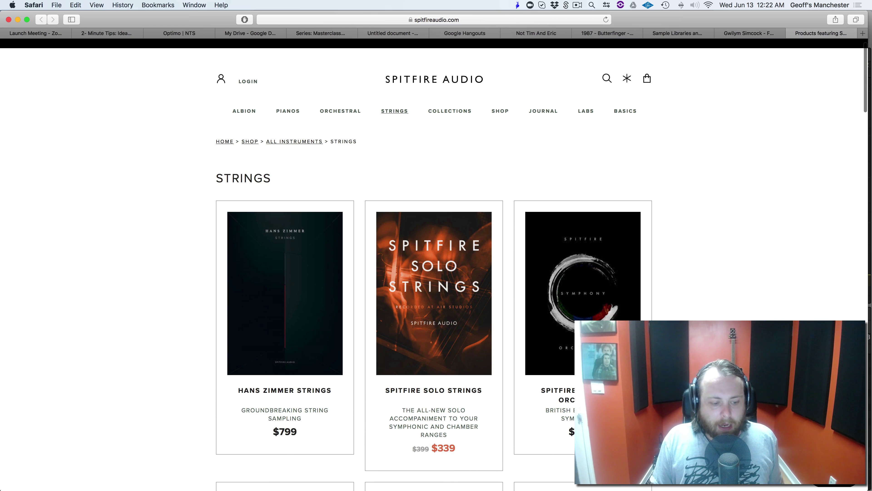
Switch to Logic Pro X, close the Melody Con't instrument window, and open the Melody track's Neutron 2 plug-in.
key("super+Tab")
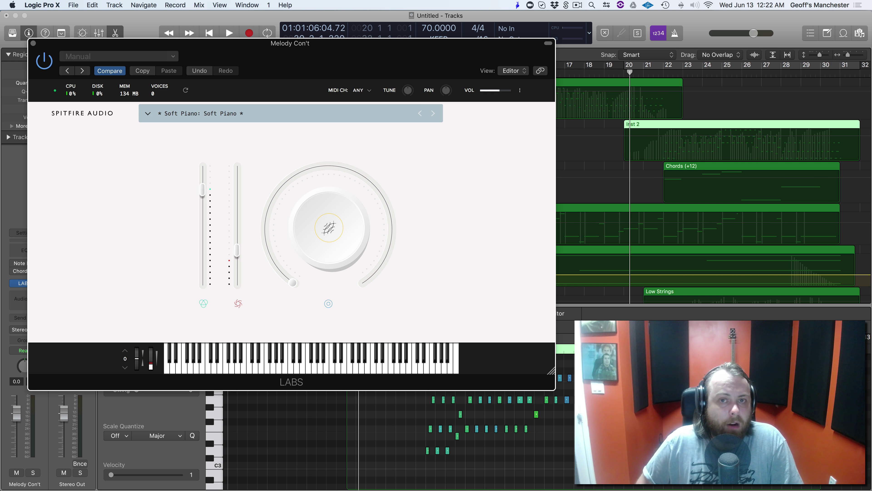
left_click(33, 43)
left_click(181, 88)
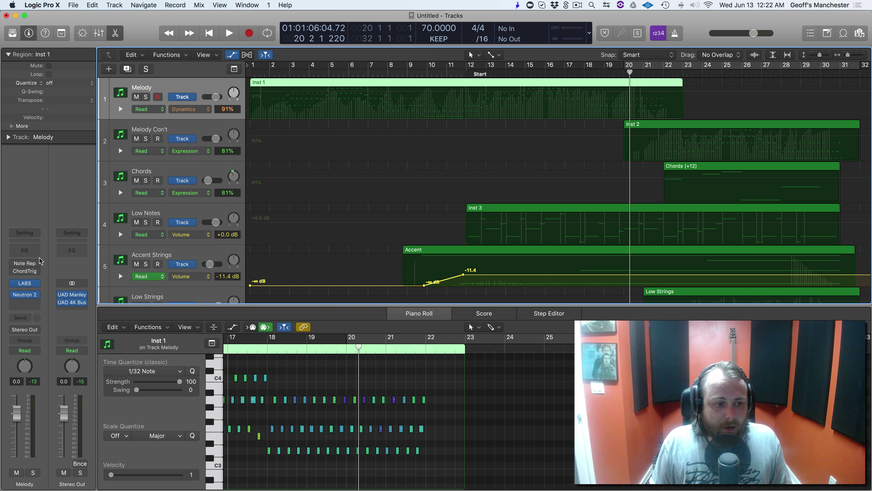
left_click(26, 296)
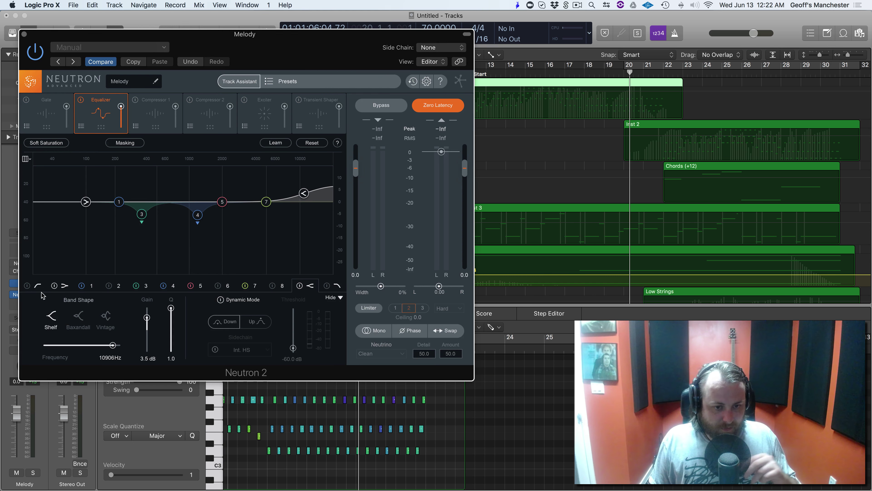